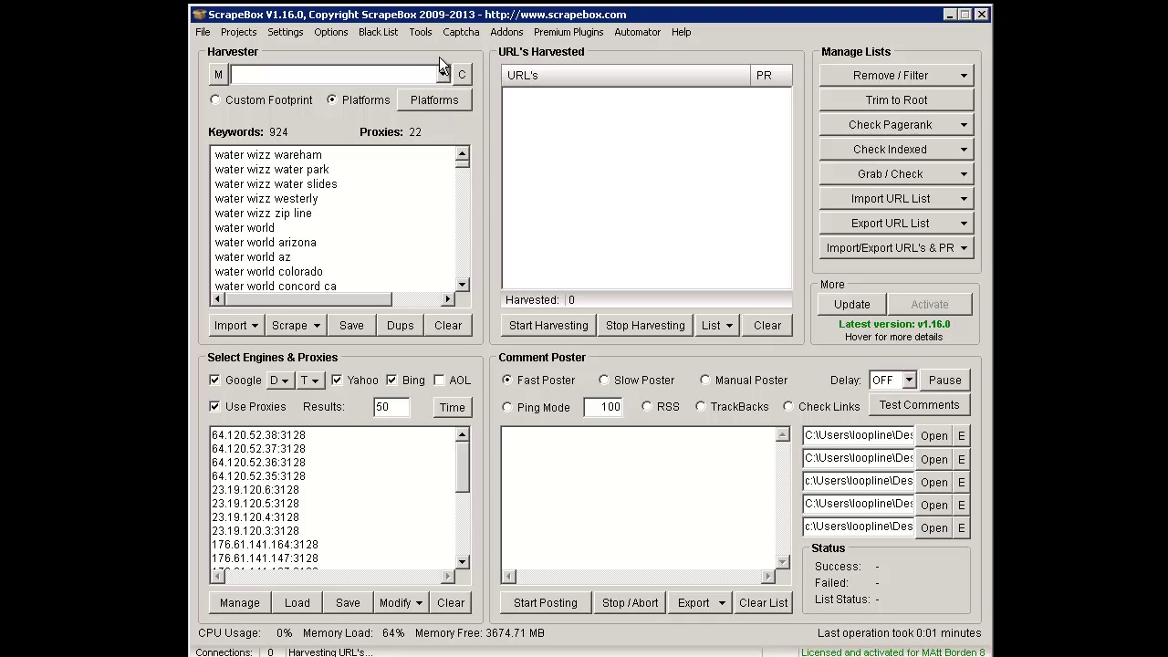
Read the Link Checker, Learning Mode Poster and Page Scanner descriptions in Available Addons, then close the list
{"action": "left_click", "coordinate": [507, 32]}
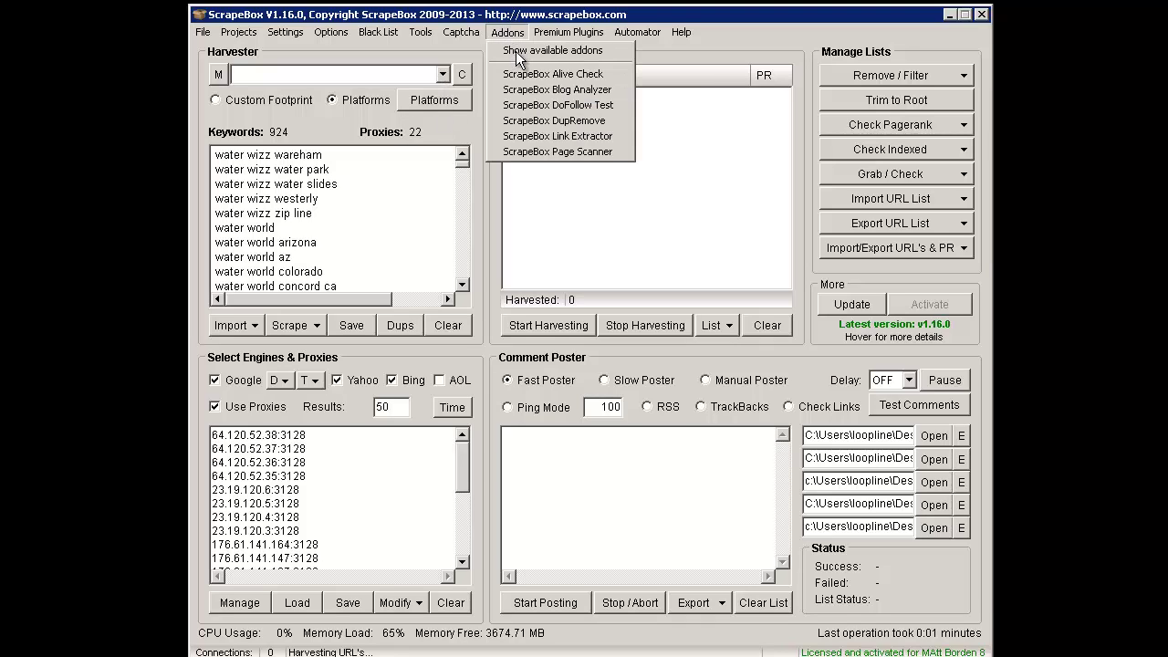
{"action": "left_click", "coordinate": [517, 53]}
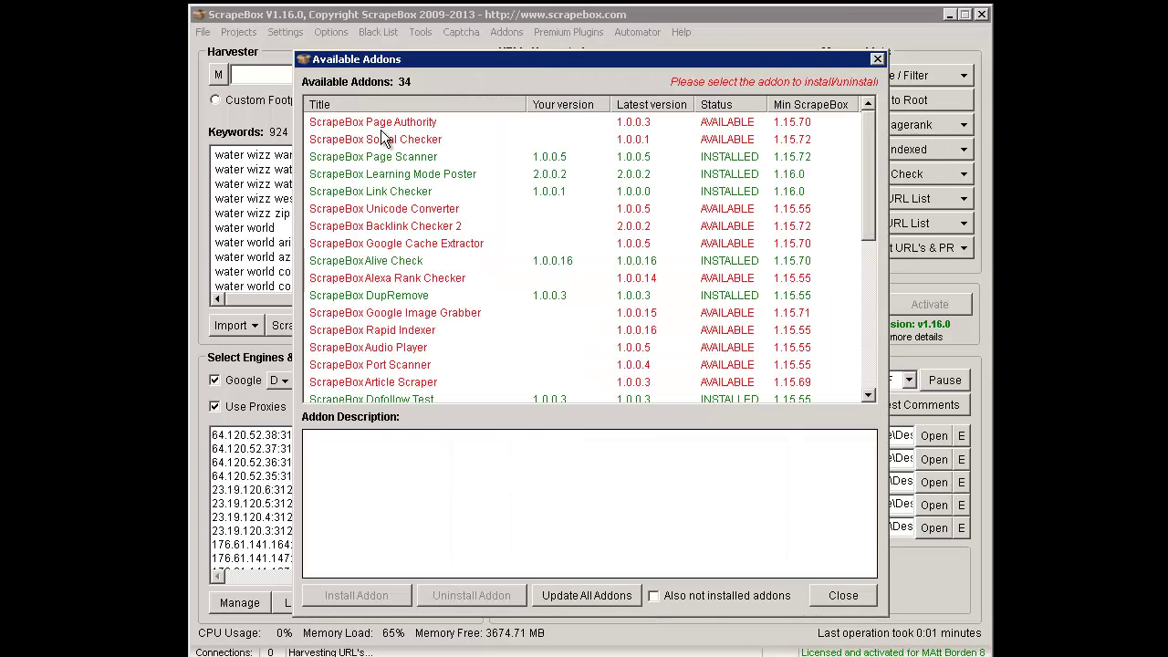
{"action": "left_click", "coordinate": [406, 192]}
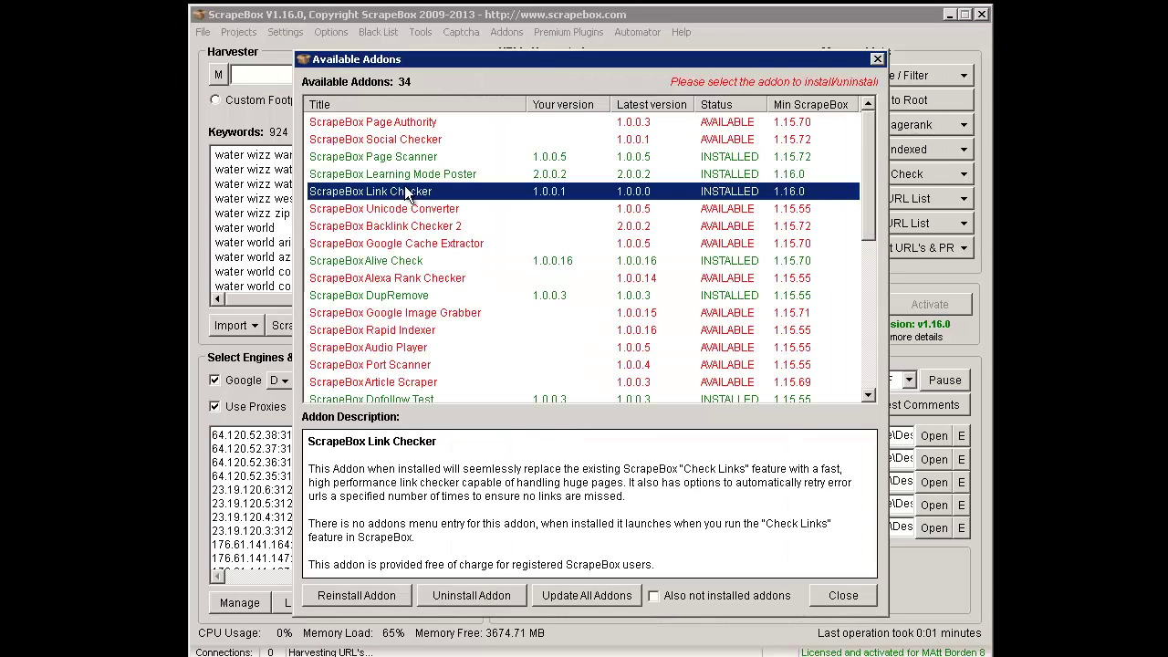
{"action": "left_click", "coordinate": [407, 175]}
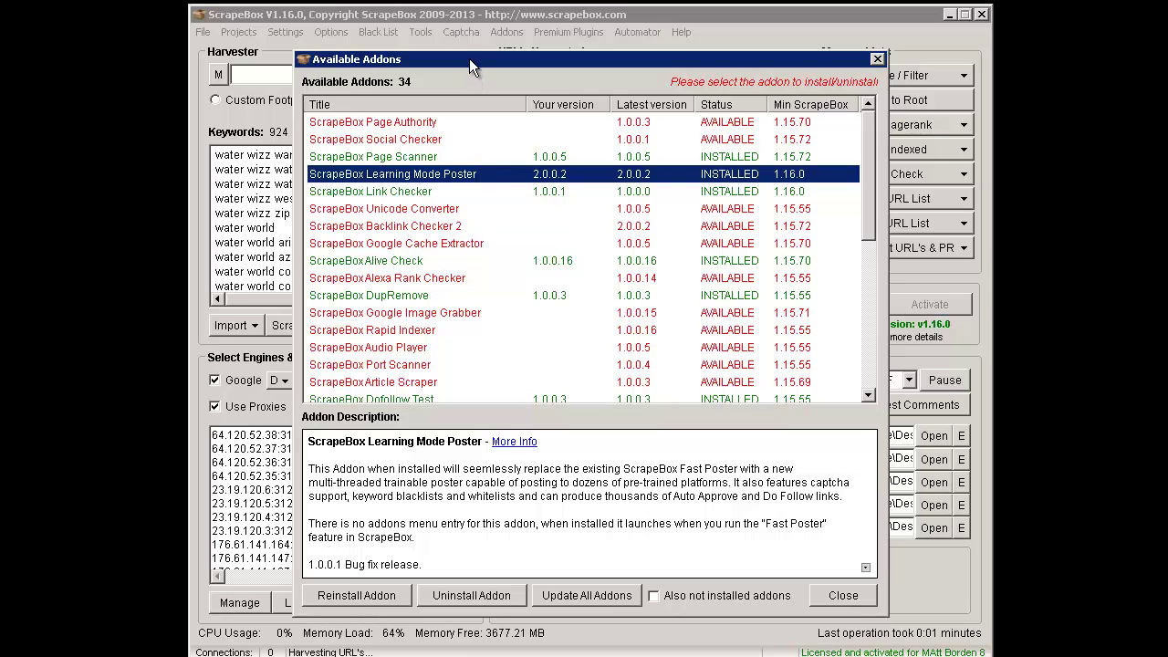
{"action": "left_click_drag", "start_coordinate": [469, 63], "coordinate": [468, 75]}
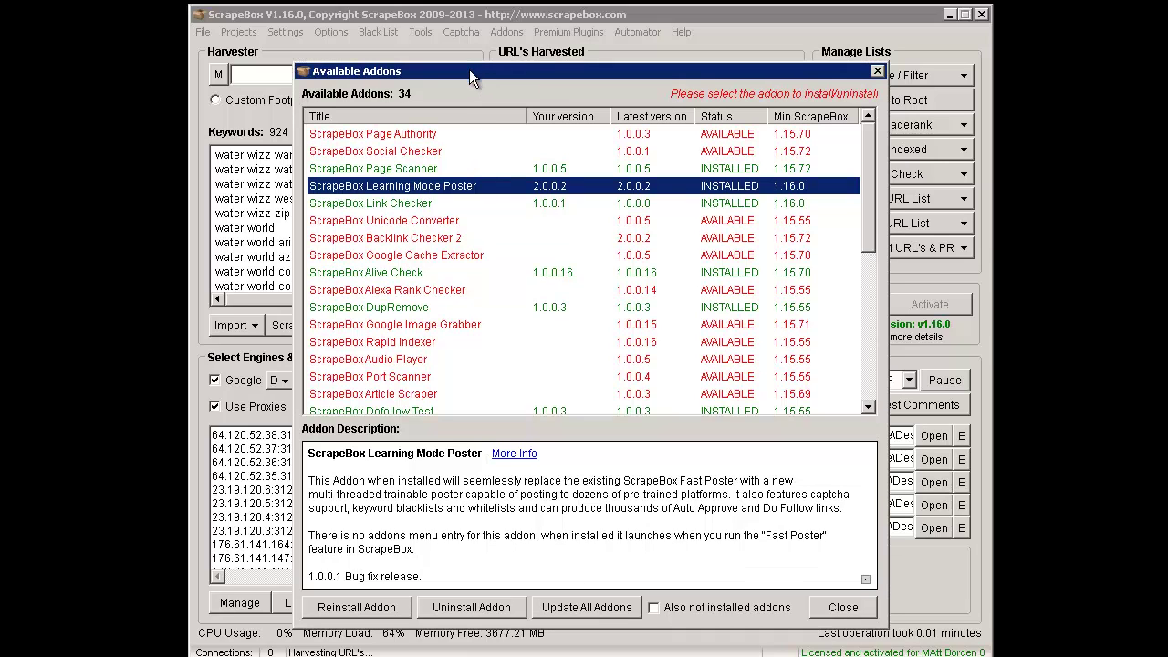
{"action": "left_click", "coordinate": [427, 171]}
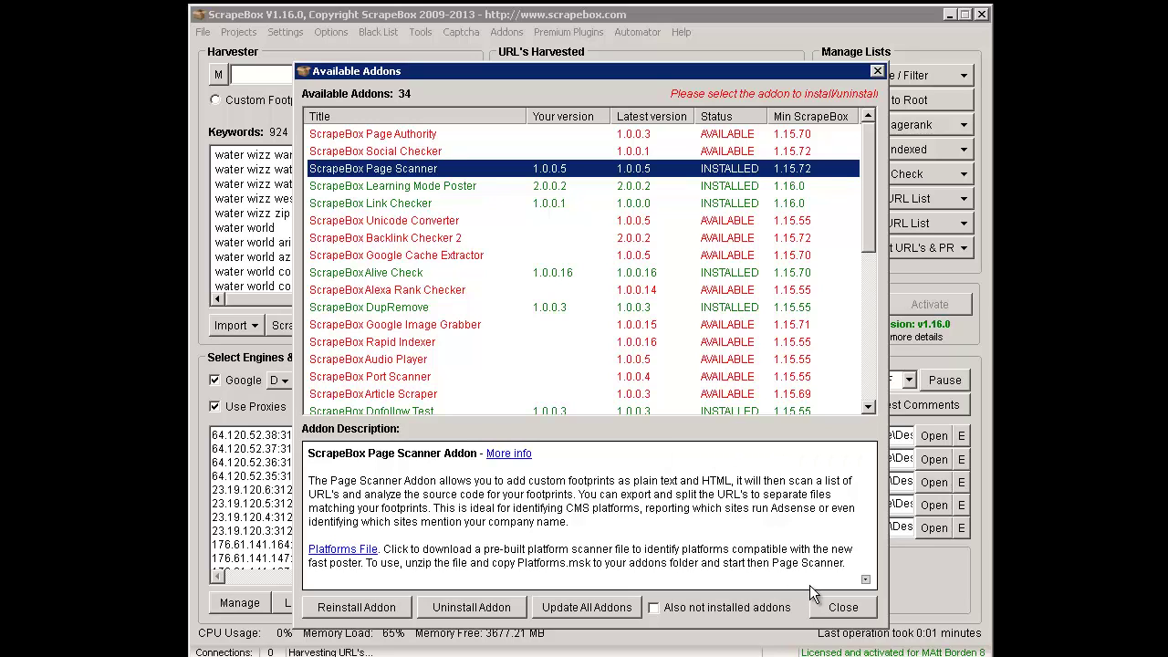
{"action": "left_click", "coordinate": [841, 610]}
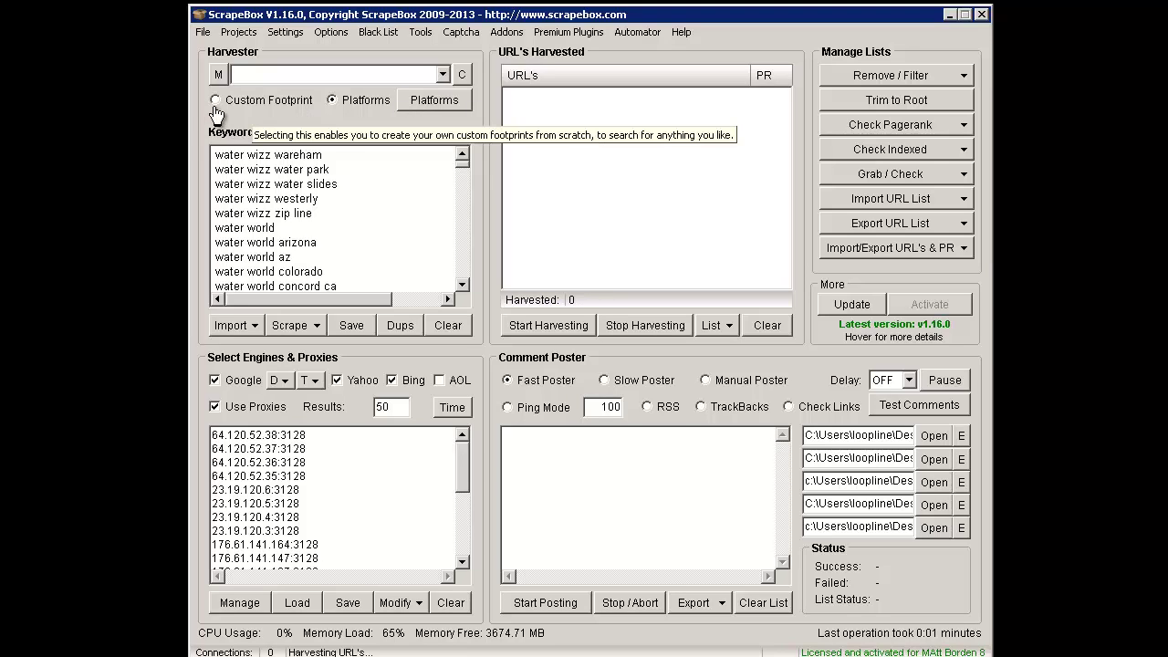
{"action": "left_click", "coordinate": [435, 102]}
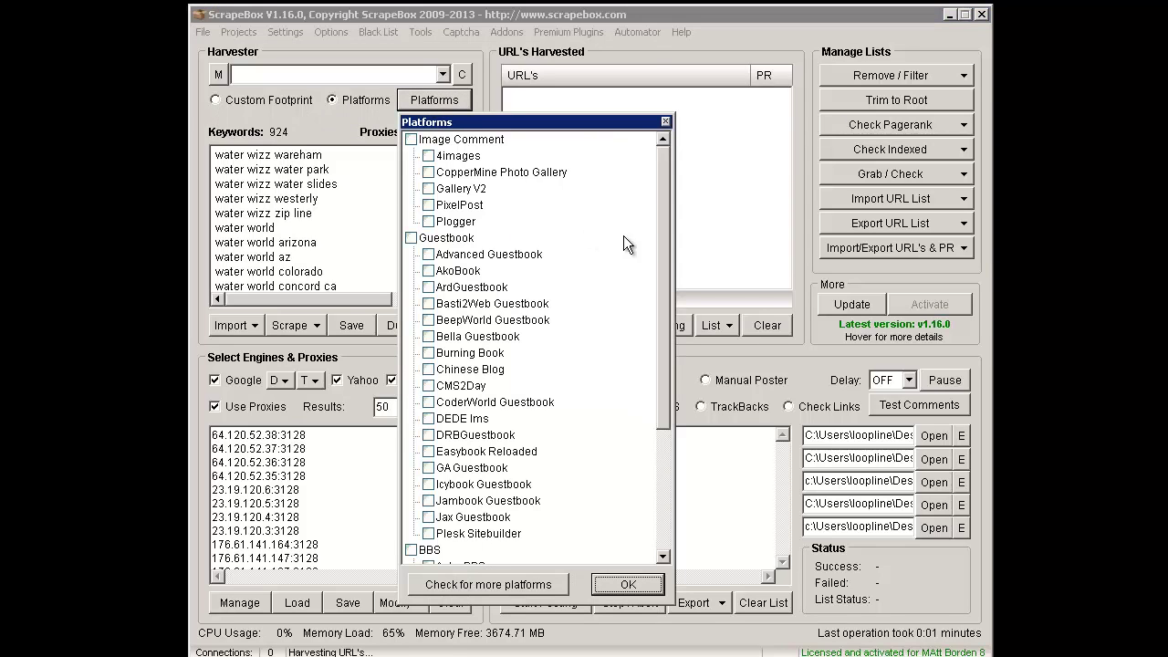
{"action": "left_click_drag", "start_coordinate": [668, 294], "coordinate": [668, 448]}
{"action": "left_click_drag", "start_coordinate": [644, 395], "coordinate": [632, 168]}
{"action": "left_click_drag", "start_coordinate": [656, 217], "coordinate": [651, 422]}
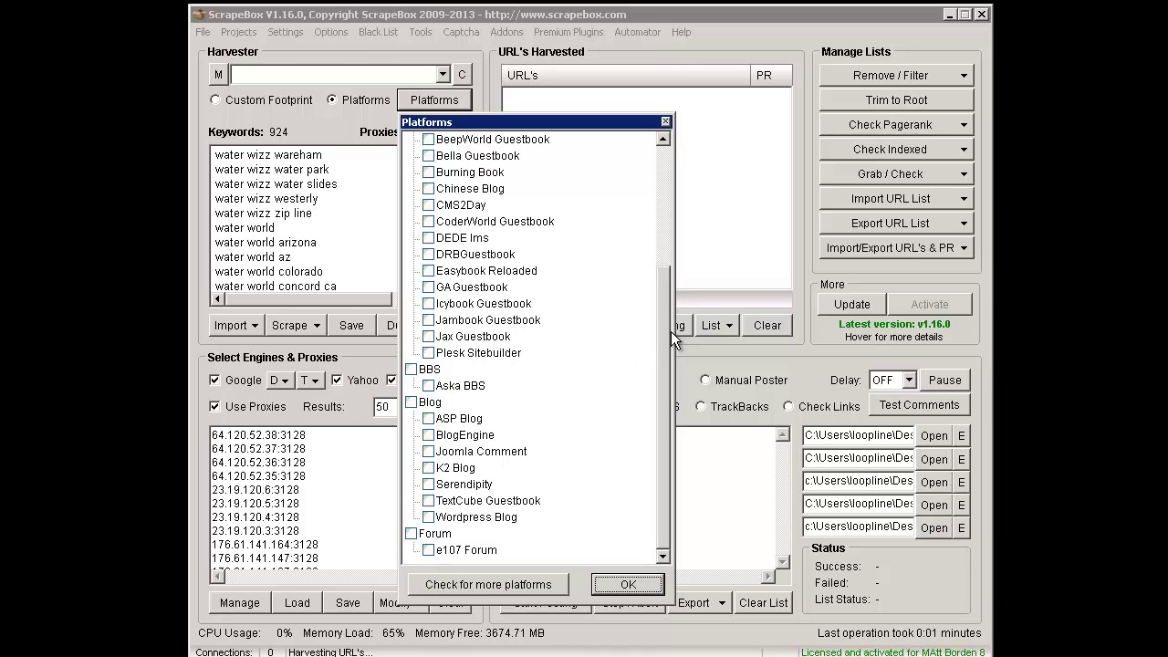
{"action": "left_click_drag", "start_coordinate": [663, 332], "coordinate": [656, 171]}
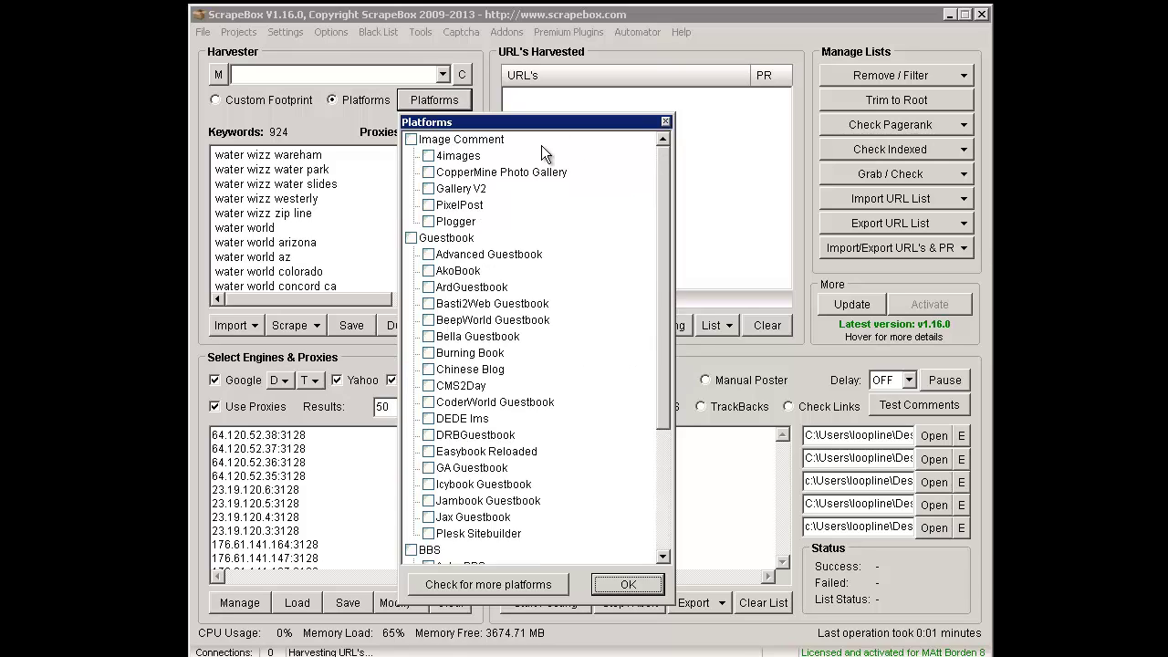
{"action": "left_click", "coordinate": [411, 140]}
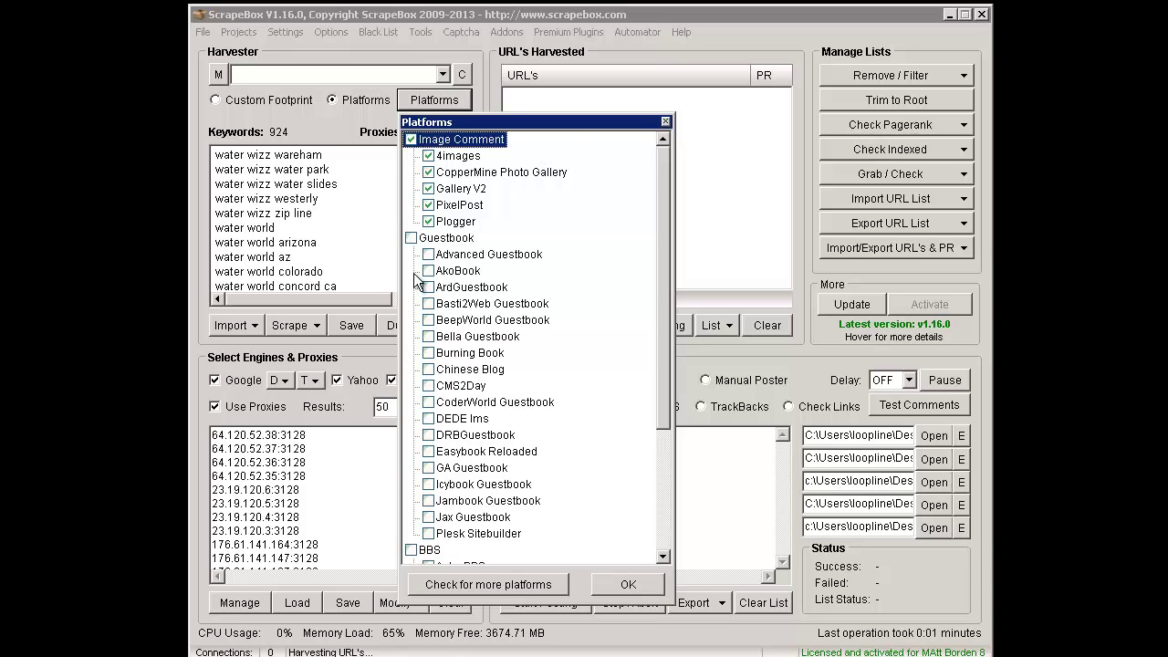
{"action": "left_click", "coordinate": [410, 139]}
{"action": "left_click", "coordinate": [641, 587]}
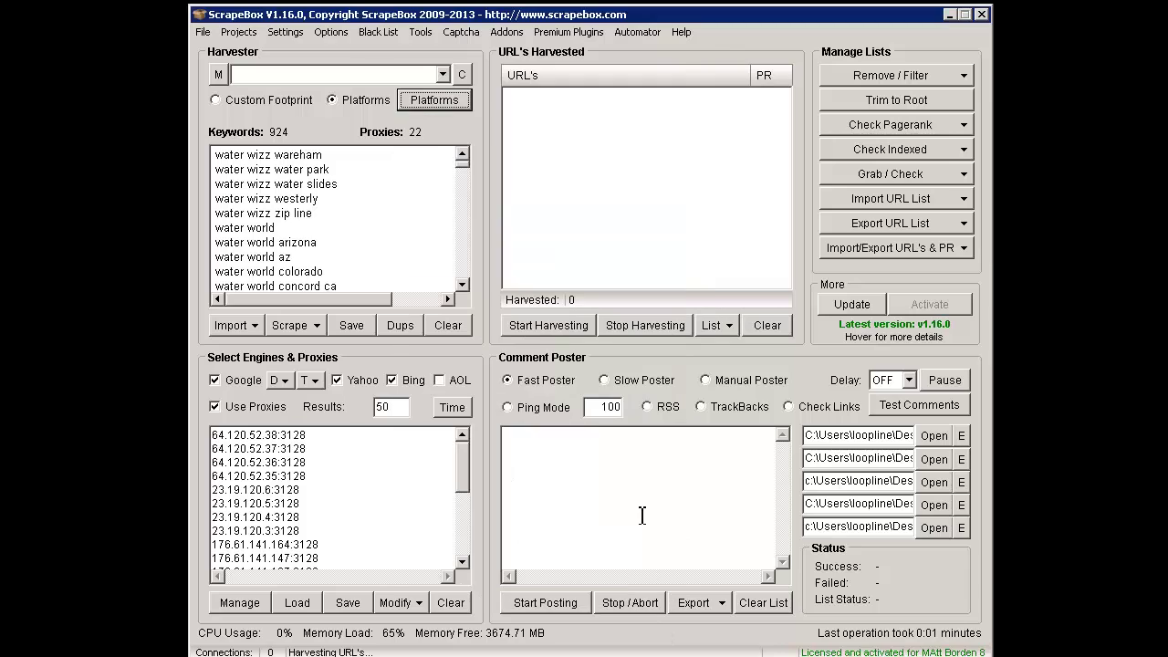
{"action": "left_click", "coordinate": [329, 235]}
{"action": "scroll", "coordinate": [330, 235], "scroll_direction": "down", "scroll_amount": 4}
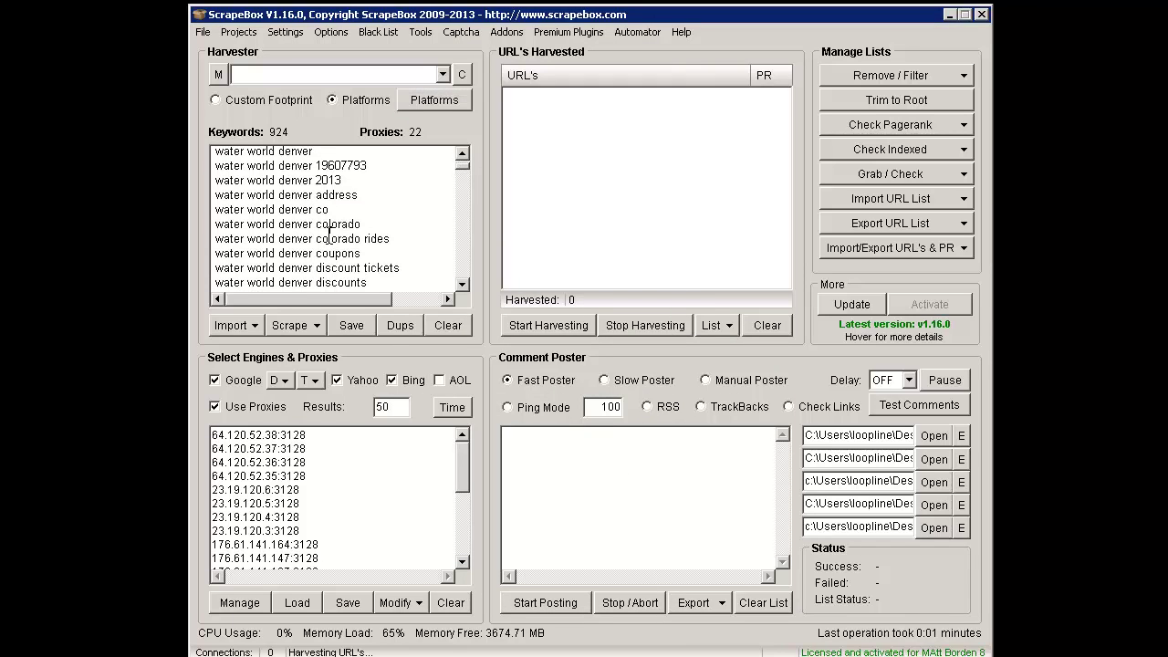
{"action": "left_click", "coordinate": [302, 330]}
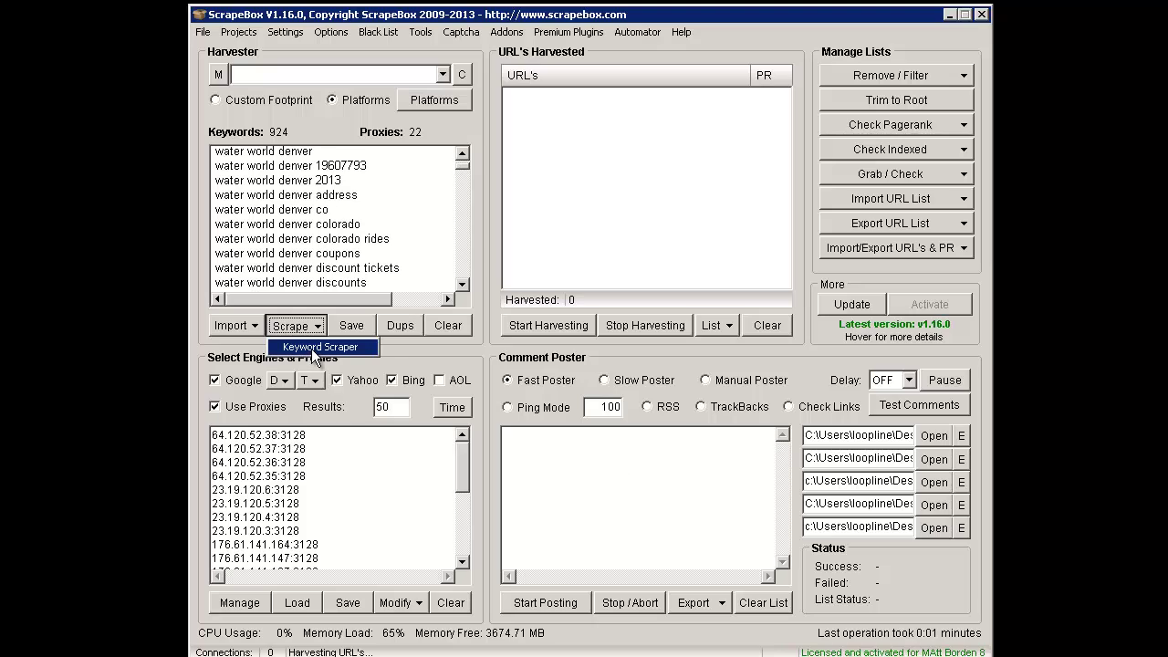
{"action": "left_click", "coordinate": [309, 351]}
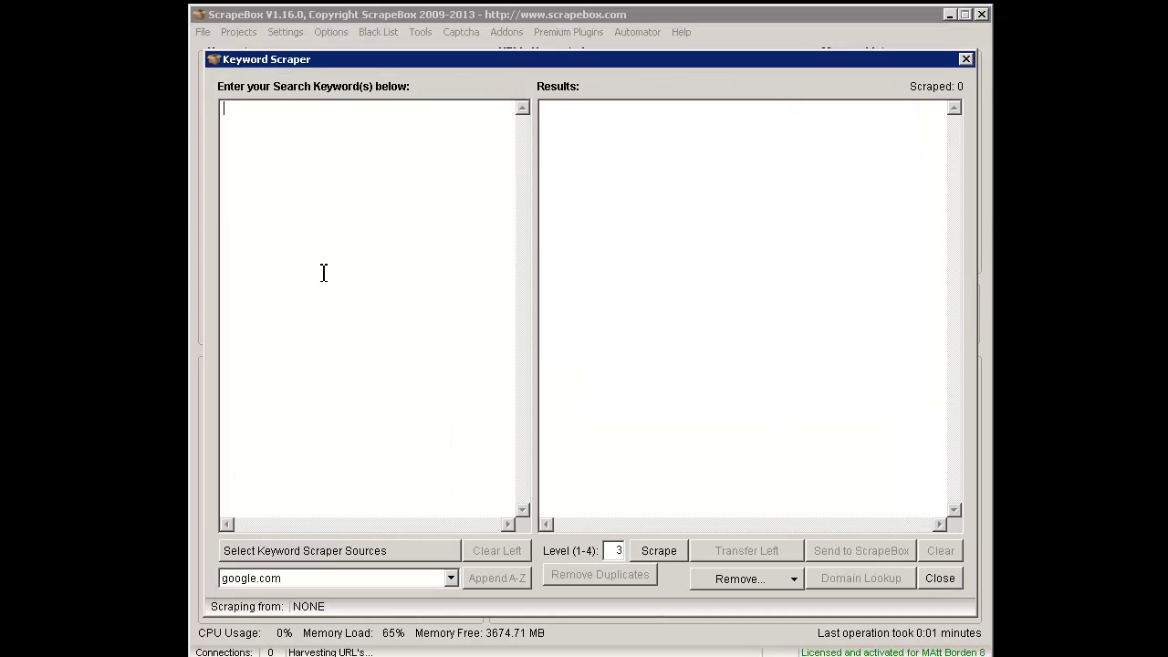
{"action": "type", "text": "a "}
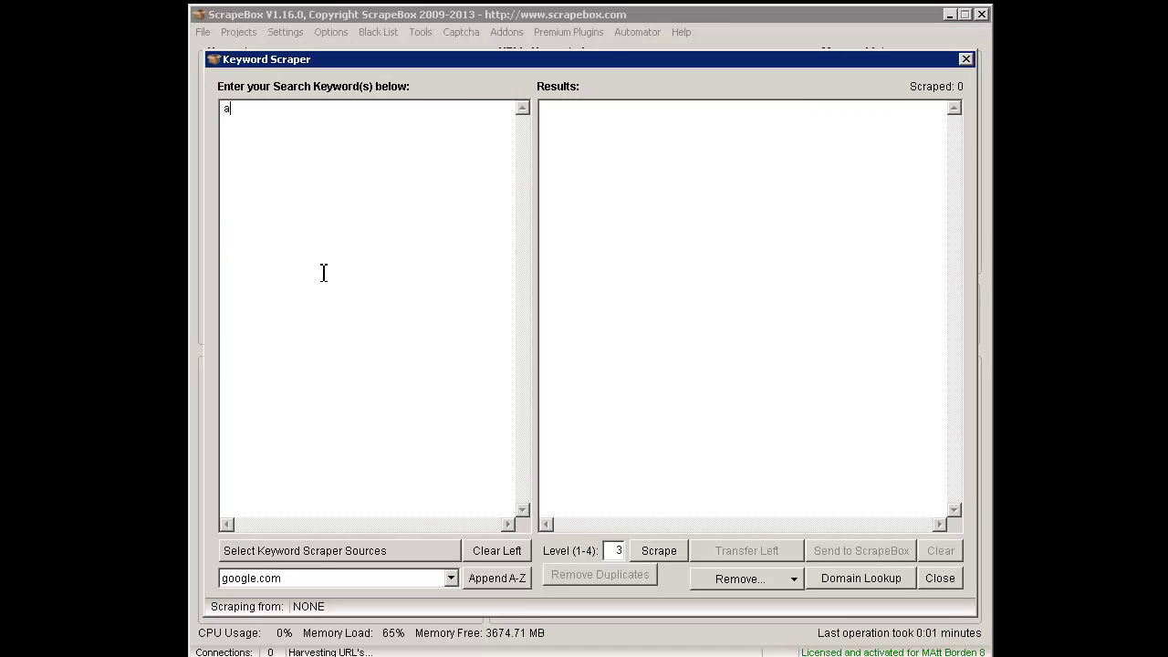
{"action": "type", "text": "1 car *"}
Close the Keyword Scraper and browse the built-in platforms, trying PixelPost and DEDE Ims guestbook
{"action": "left_click", "coordinate": [940, 578]}
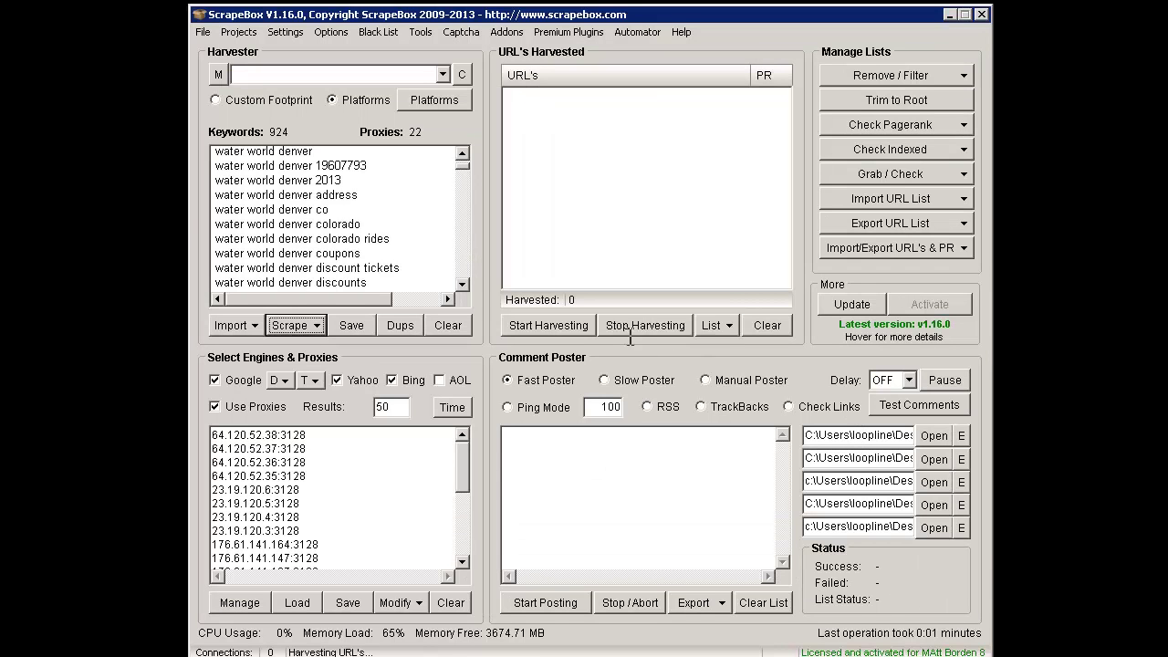
{"action": "left_click", "coordinate": [415, 102]}
{"action": "left_click", "coordinate": [429, 205]}
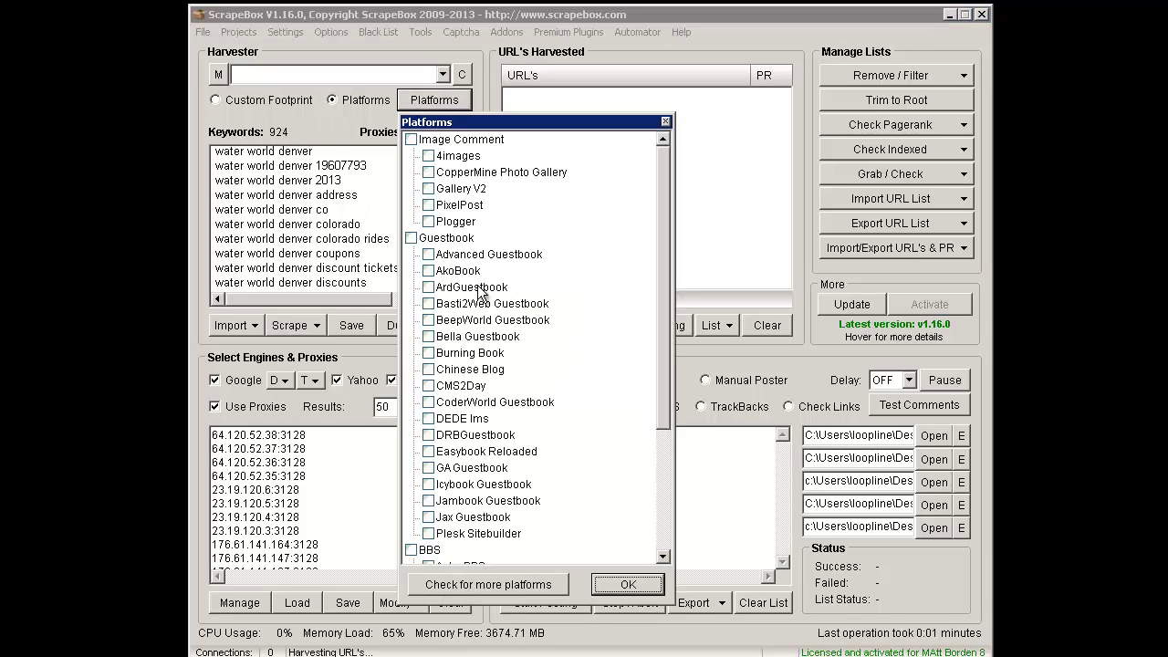
{"action": "left_click", "coordinate": [429, 419]}
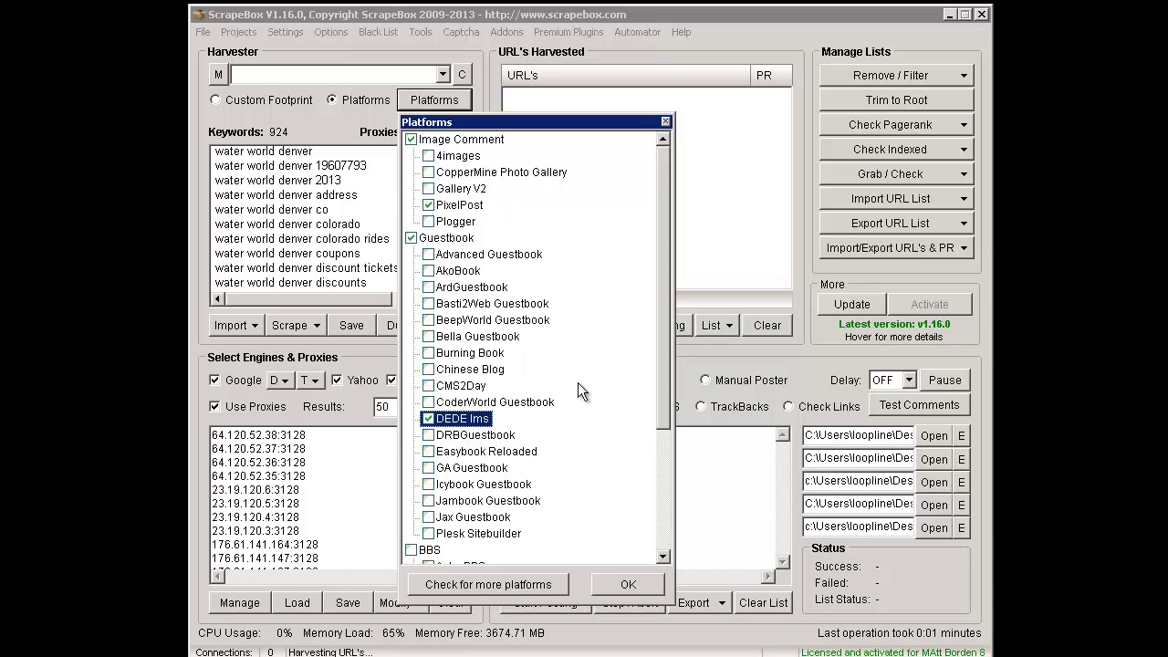
{"action": "left_click_drag", "start_coordinate": [663, 353], "coordinate": [653, 541]}
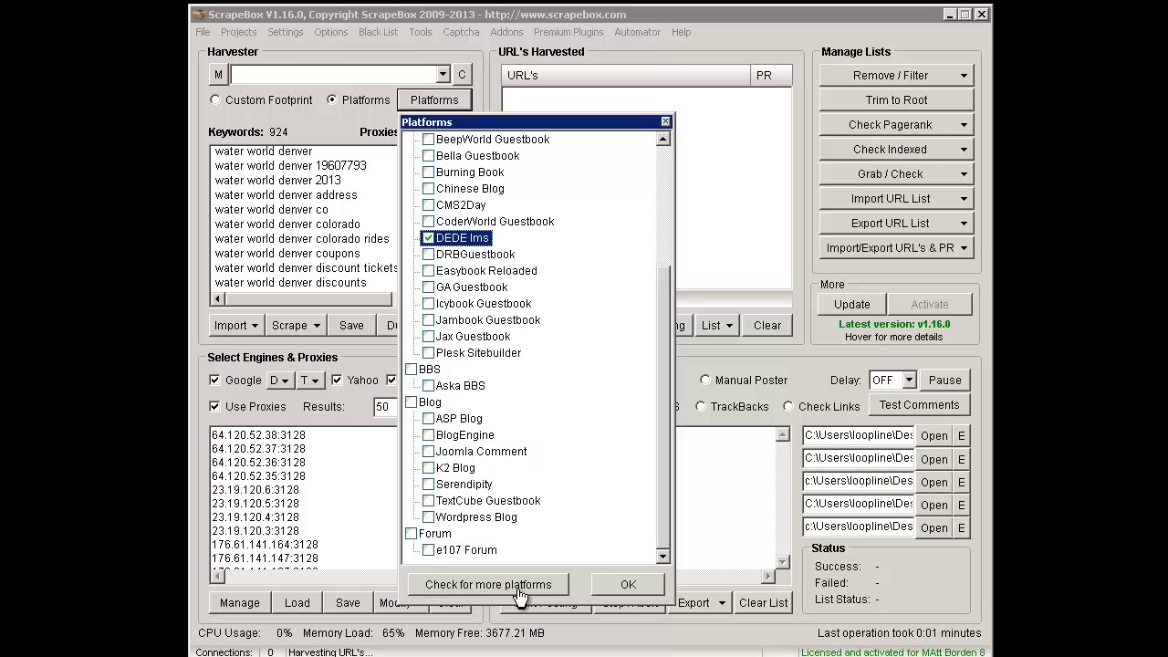
Update the platform list with newer platforms, then close it with nothing ticked
{"action": "left_click", "coordinate": [486, 588]}
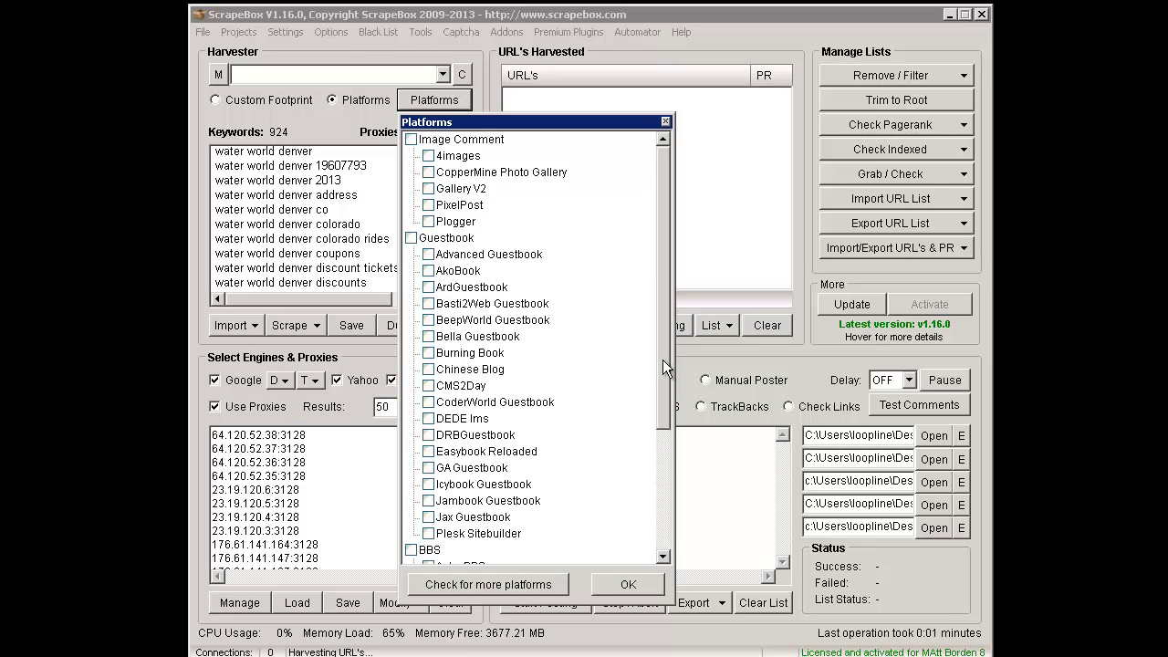
{"action": "left_click_drag", "start_coordinate": [662, 359], "coordinate": [661, 527]}
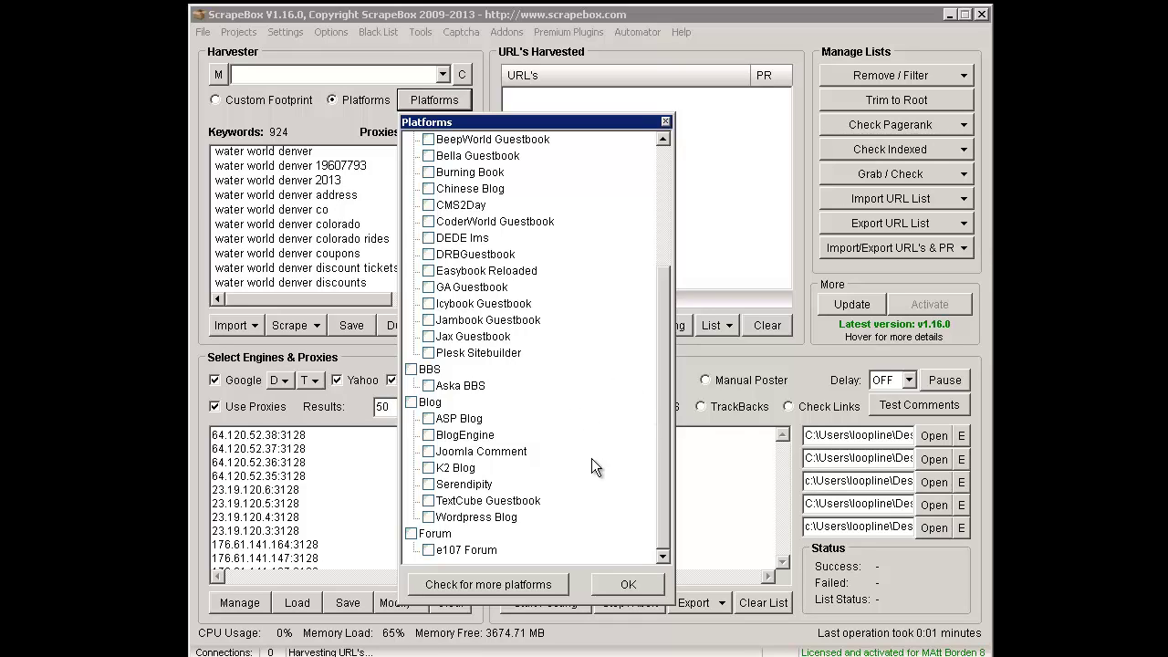
{"action": "left_click", "coordinate": [637, 582]}
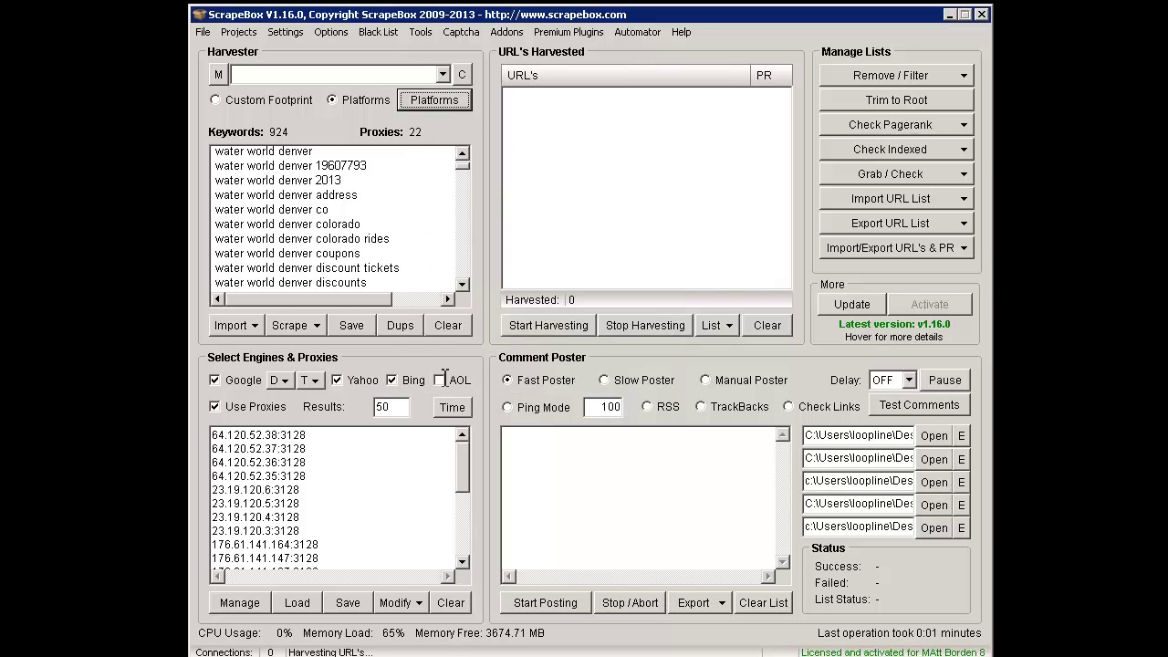
Lower the Google Harvester maximum connections to 1 and apply
{"action": "left_click", "coordinate": [289, 32]}
{"action": "left_click", "coordinate": [303, 53]}
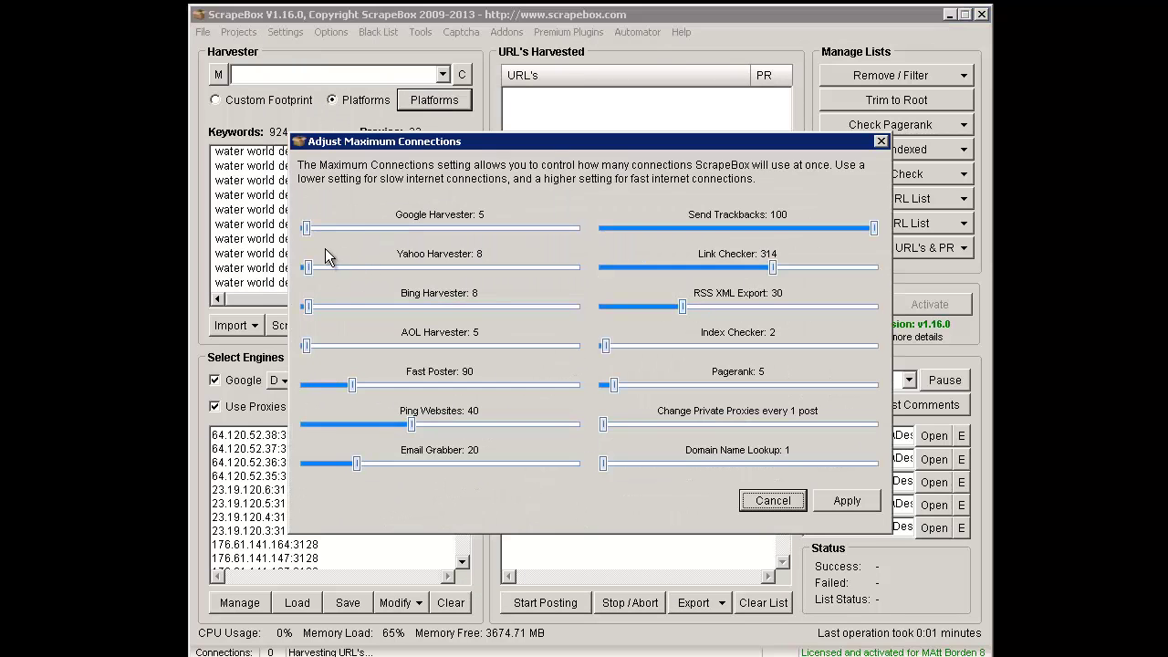
{"action": "left_click_drag", "start_coordinate": [307, 228], "coordinate": [301, 228]}
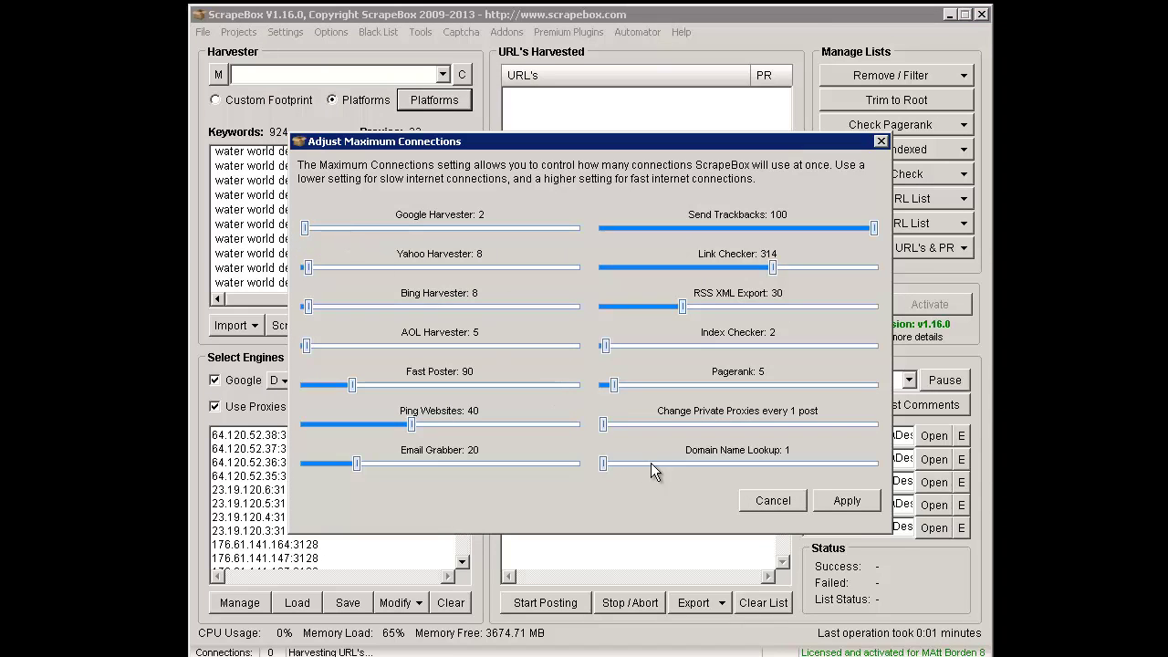
{"action": "left_click", "coordinate": [846, 500]}
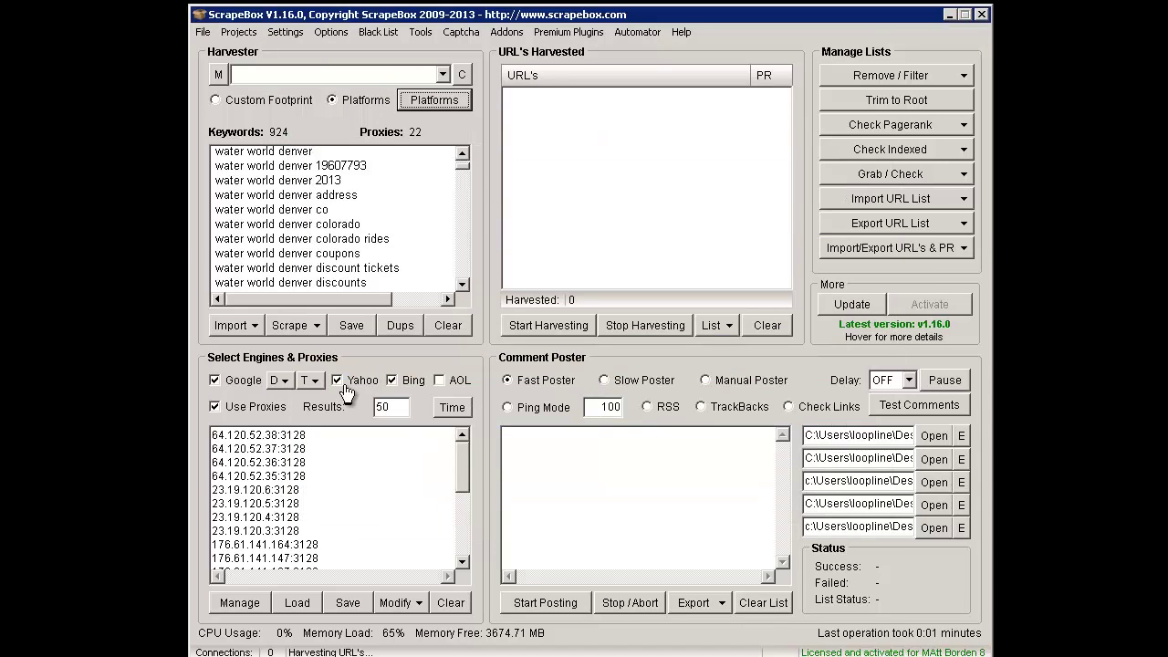
Untick Yahoo and Bing so only Google remains, and start harvesting
{"action": "left_click", "coordinate": [345, 384]}
{"action": "left_click", "coordinate": [409, 381]}
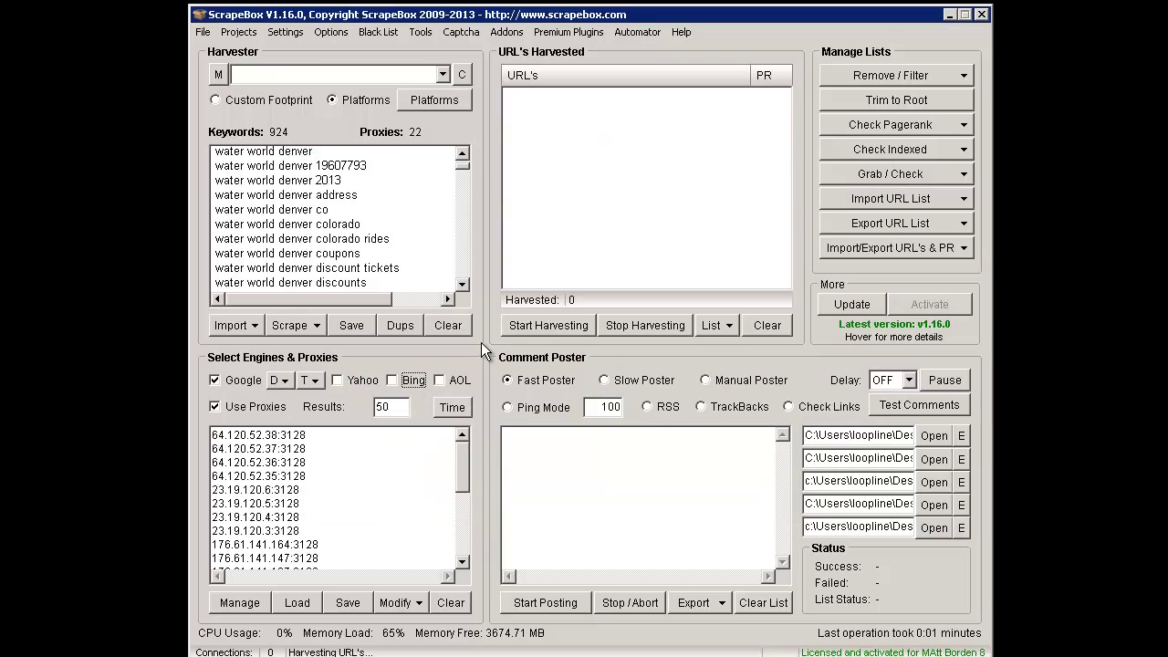
{"action": "left_click", "coordinate": [538, 337]}
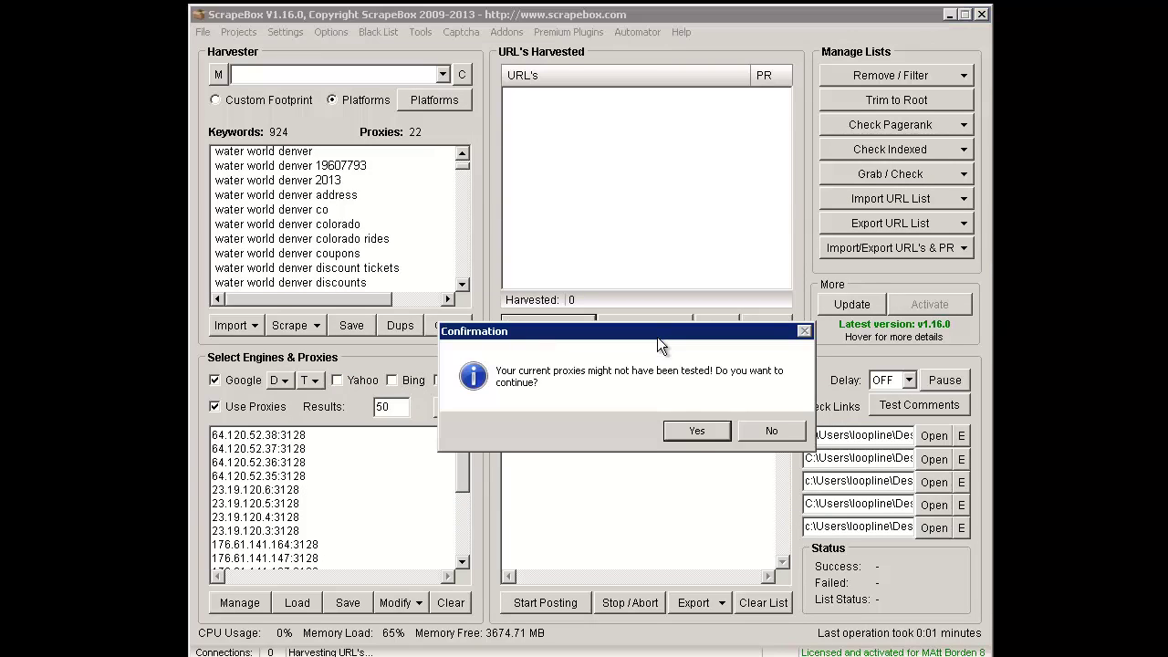
Get past the proxy and platform warnings, select PixelPost, and harvest 1954 guestbook URLs
{"action": "left_click", "coordinate": [694, 434]}
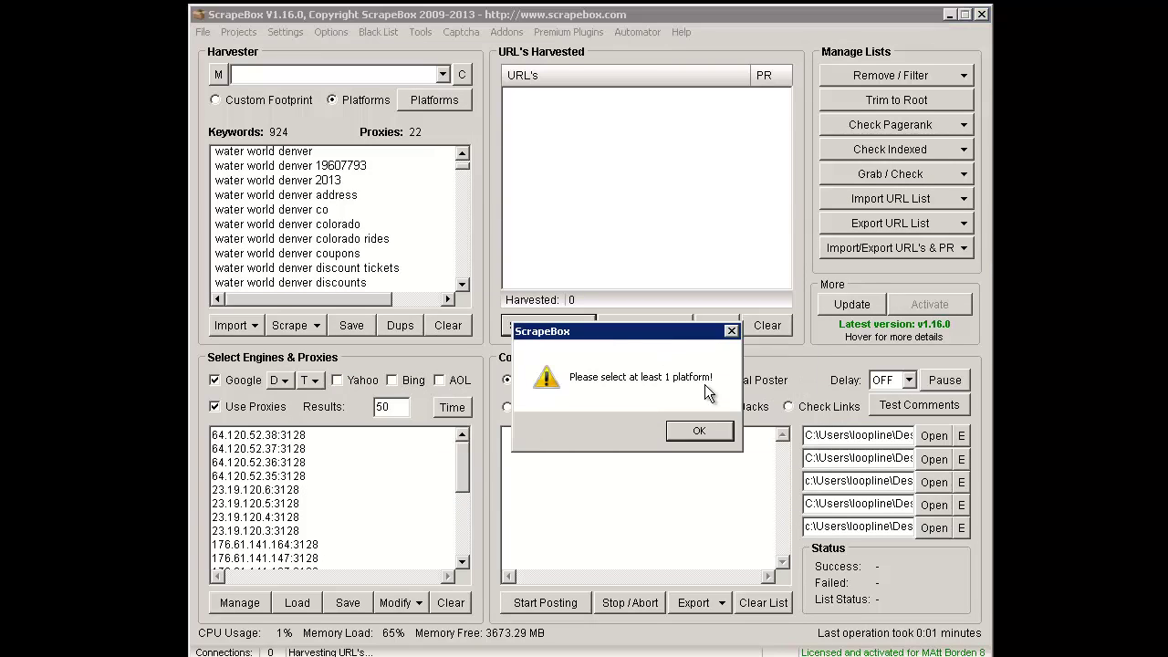
{"action": "left_click", "coordinate": [698, 435]}
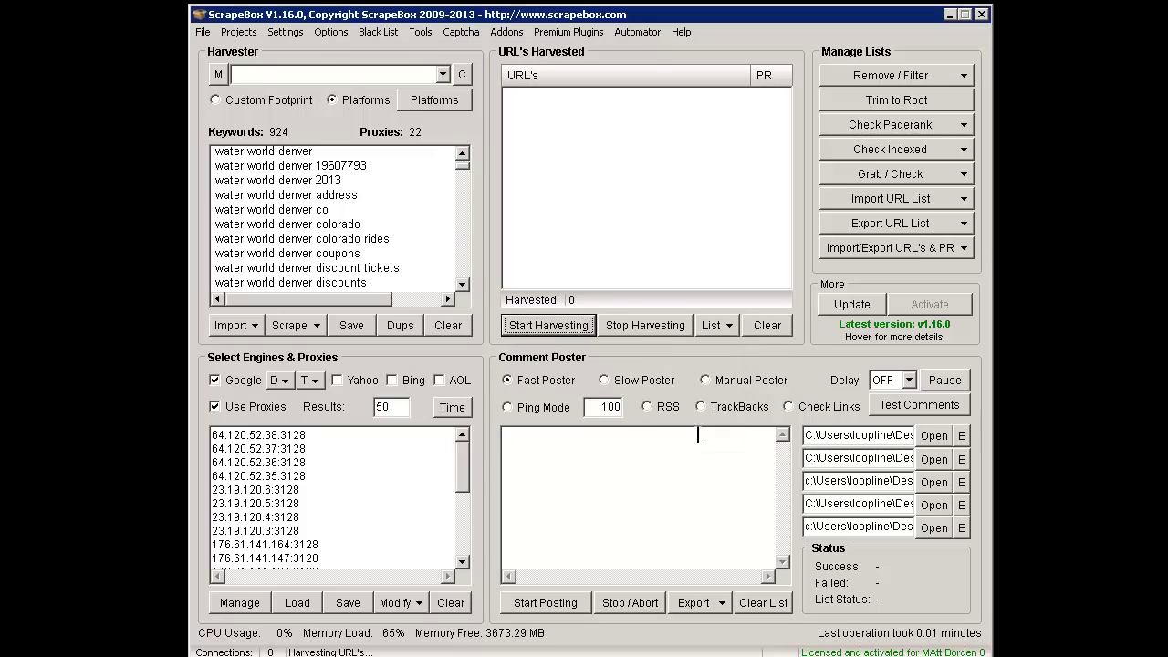
{"action": "left_click", "coordinate": [442, 108]}
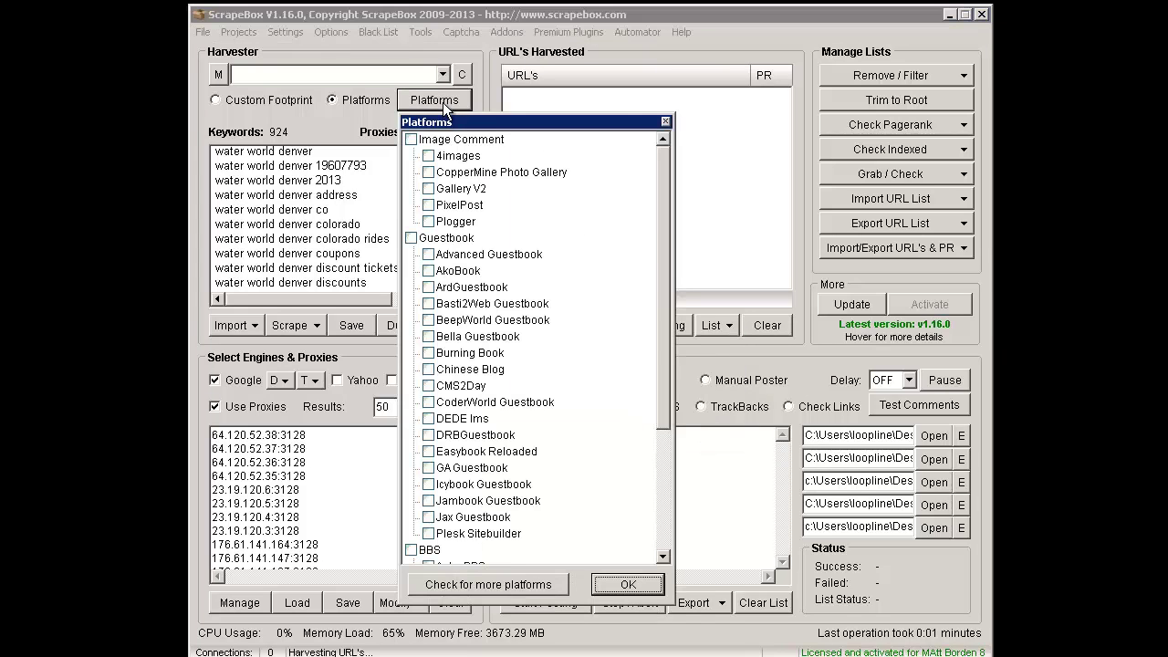
{"action": "left_click", "coordinate": [428, 206]}
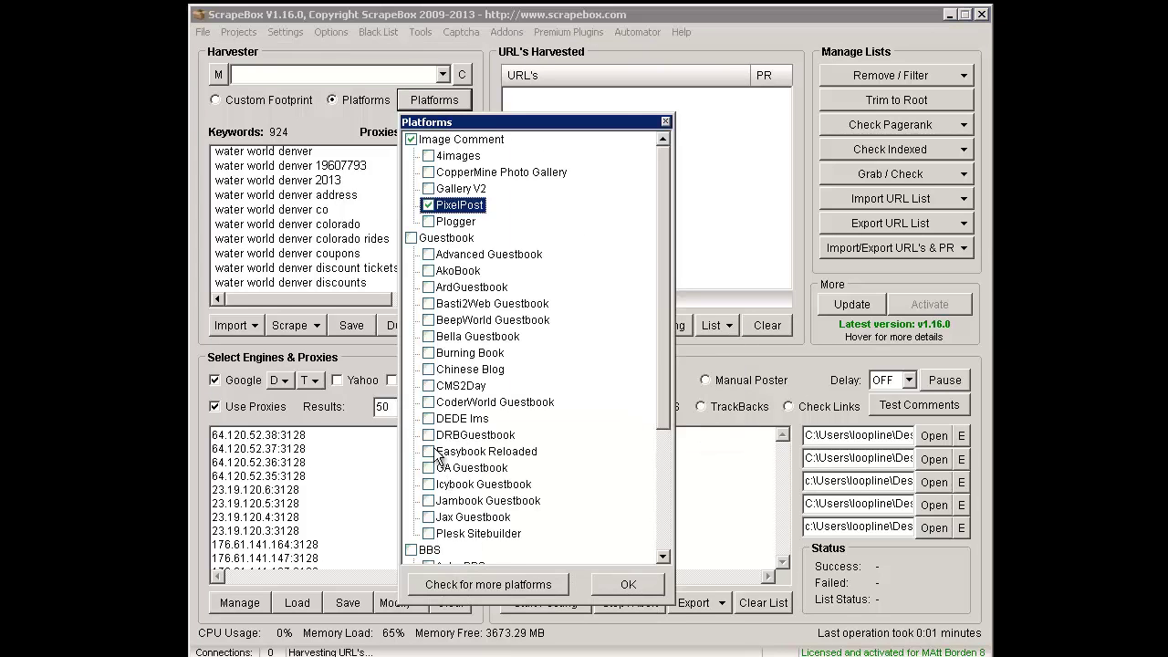
{"action": "left_click", "coordinate": [618, 586]}
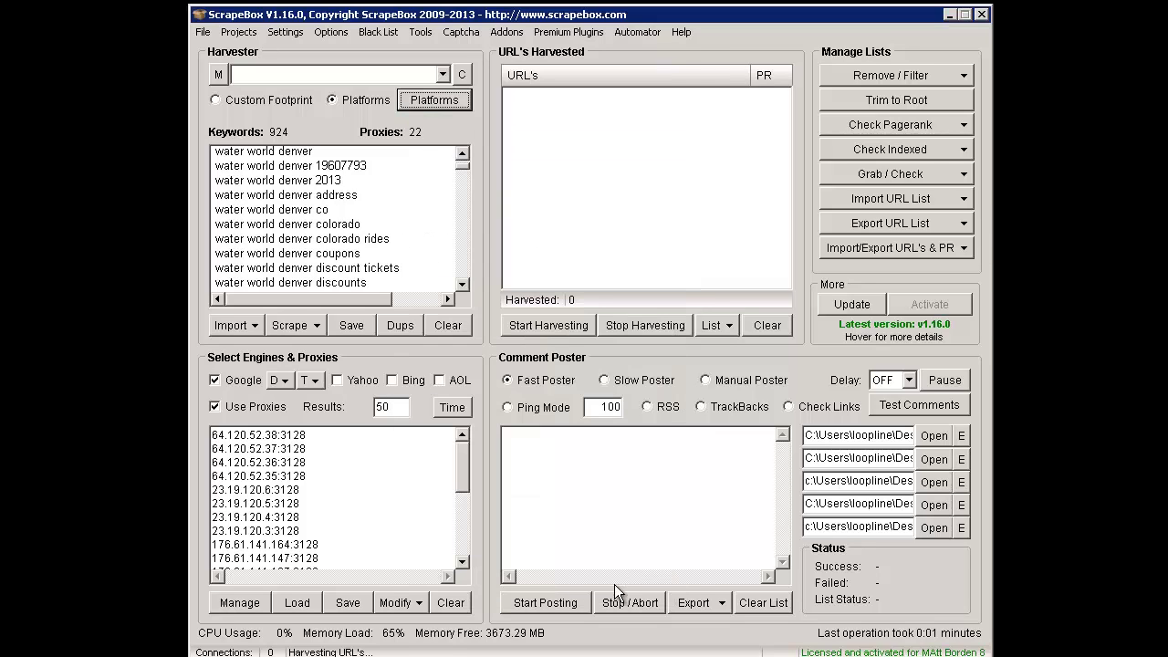
{"action": "left_click", "coordinate": [575, 327]}
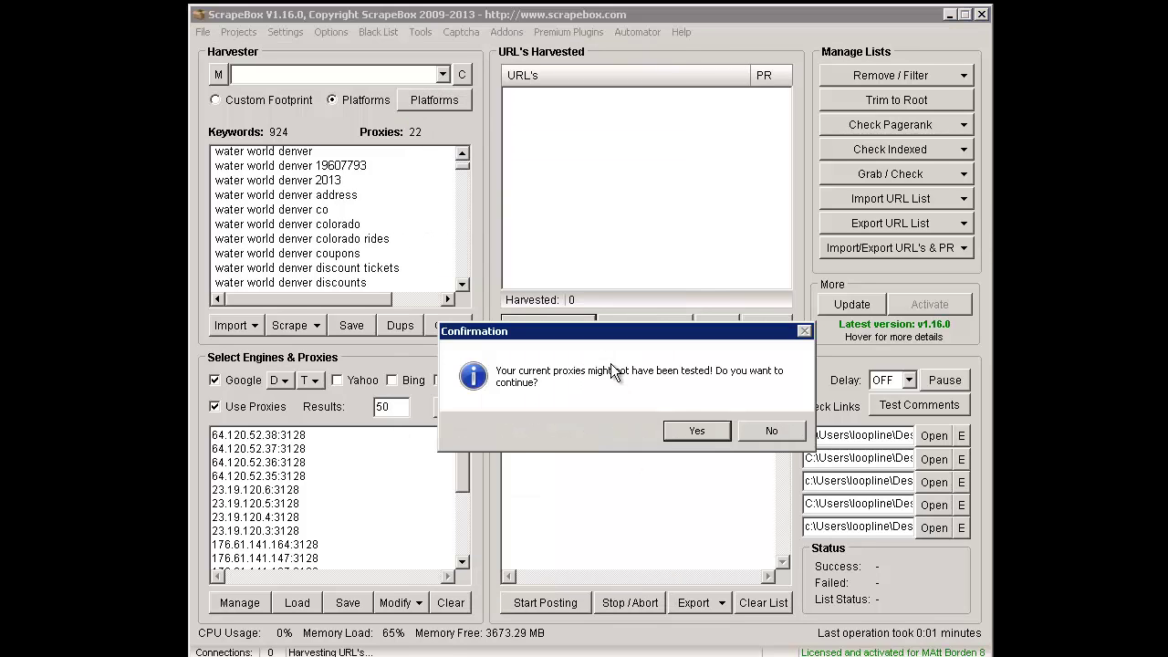
{"action": "left_click", "coordinate": [697, 431]}
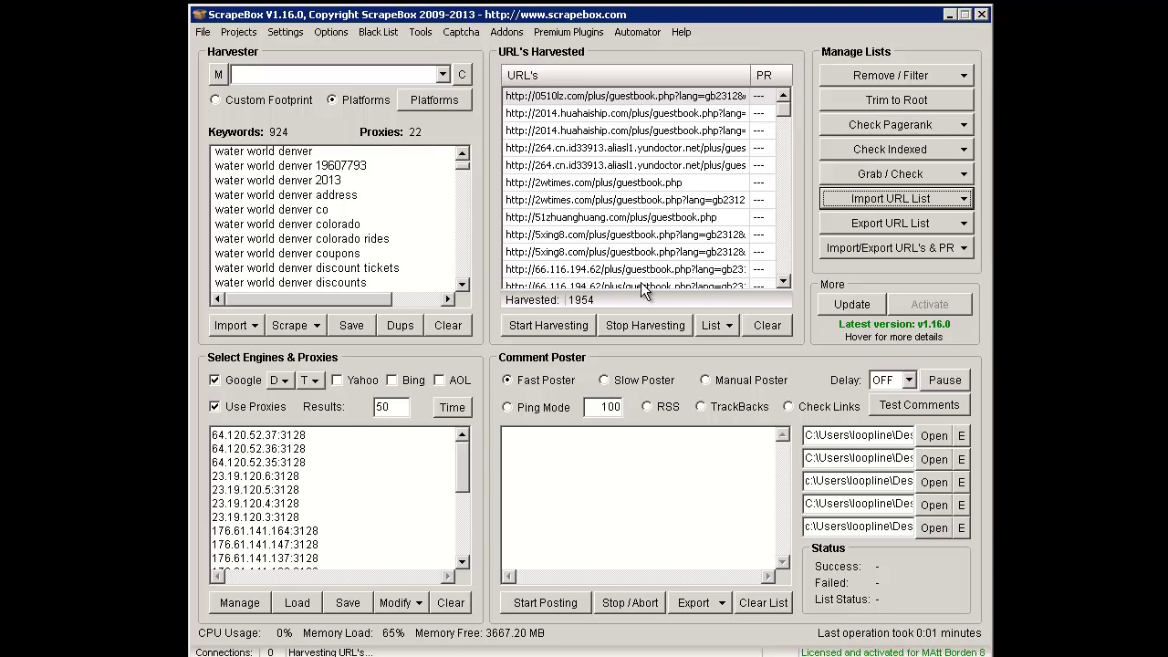
Transfer all 1954 harvested guestbook URLs to the Commenter's blogs list and dismiss the confirmation
{"action": "left_click", "coordinate": [336, 252]}
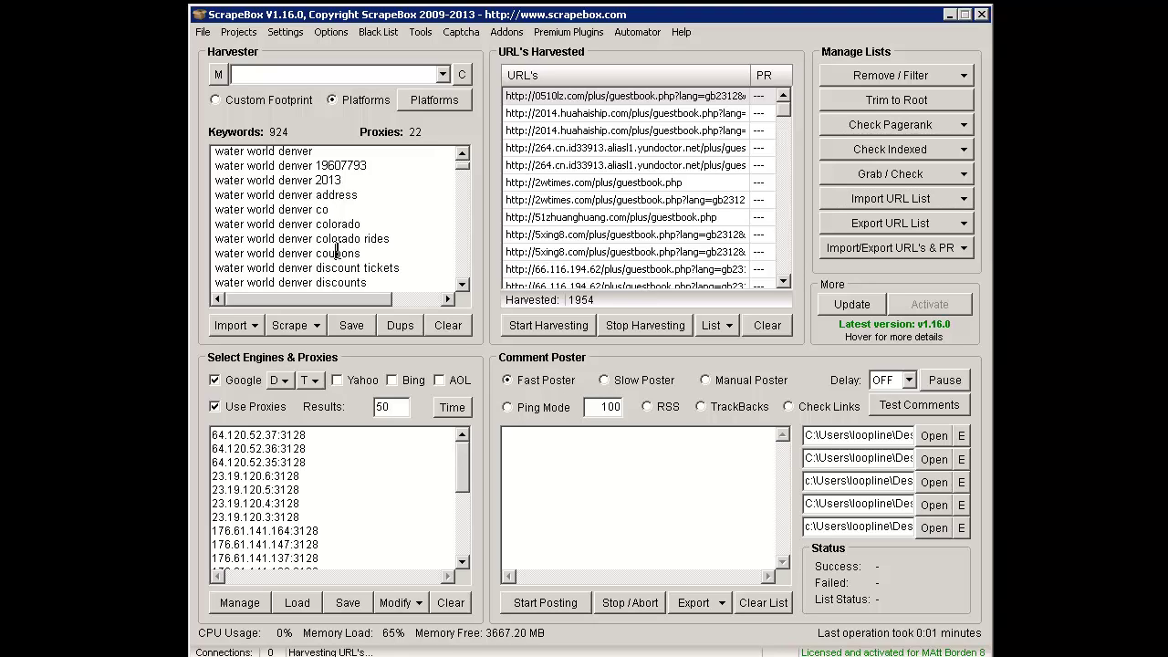
{"action": "left_click", "coordinate": [213, 240]}
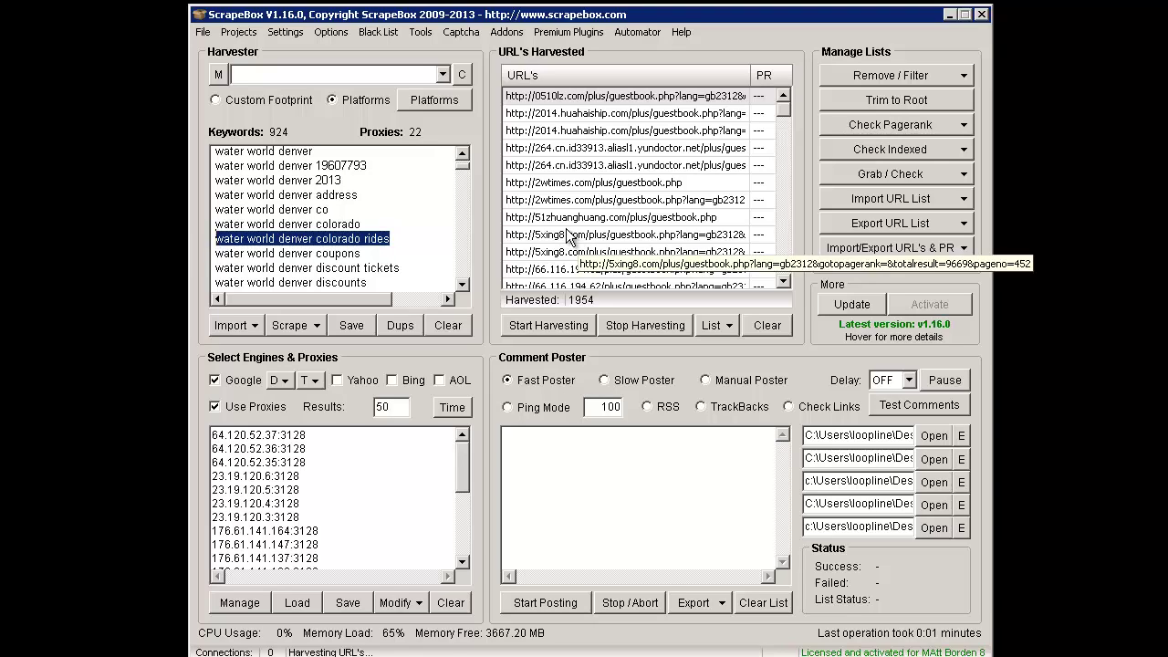
{"action": "left_click", "coordinate": [590, 188]}
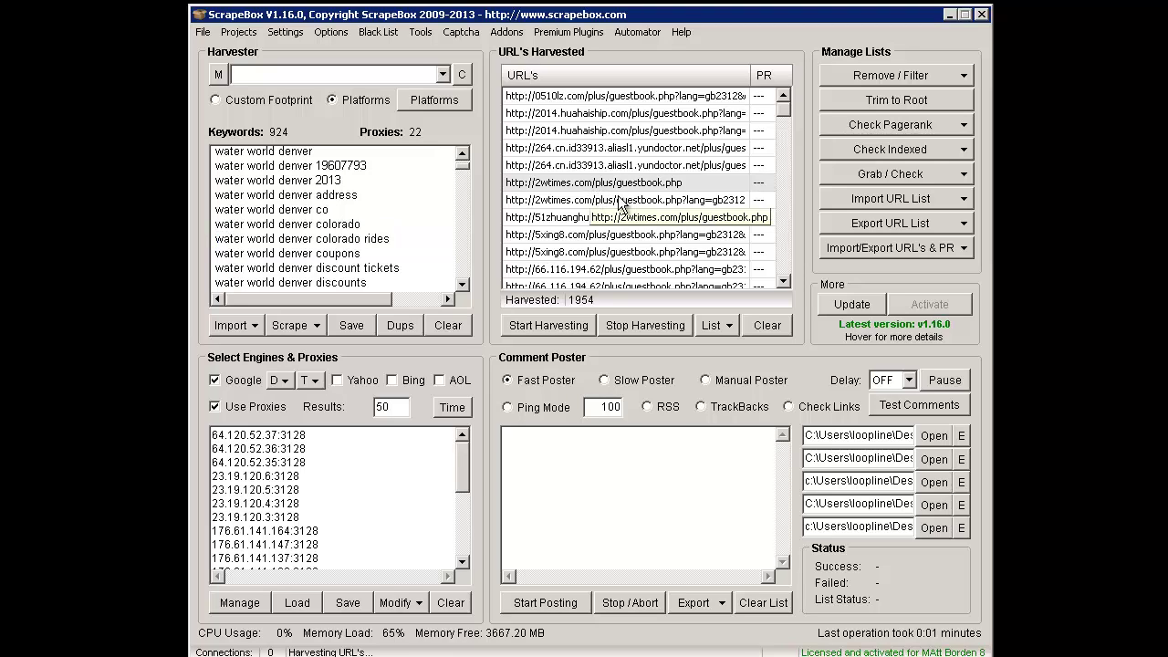
{"action": "left_click", "coordinate": [716, 325]}
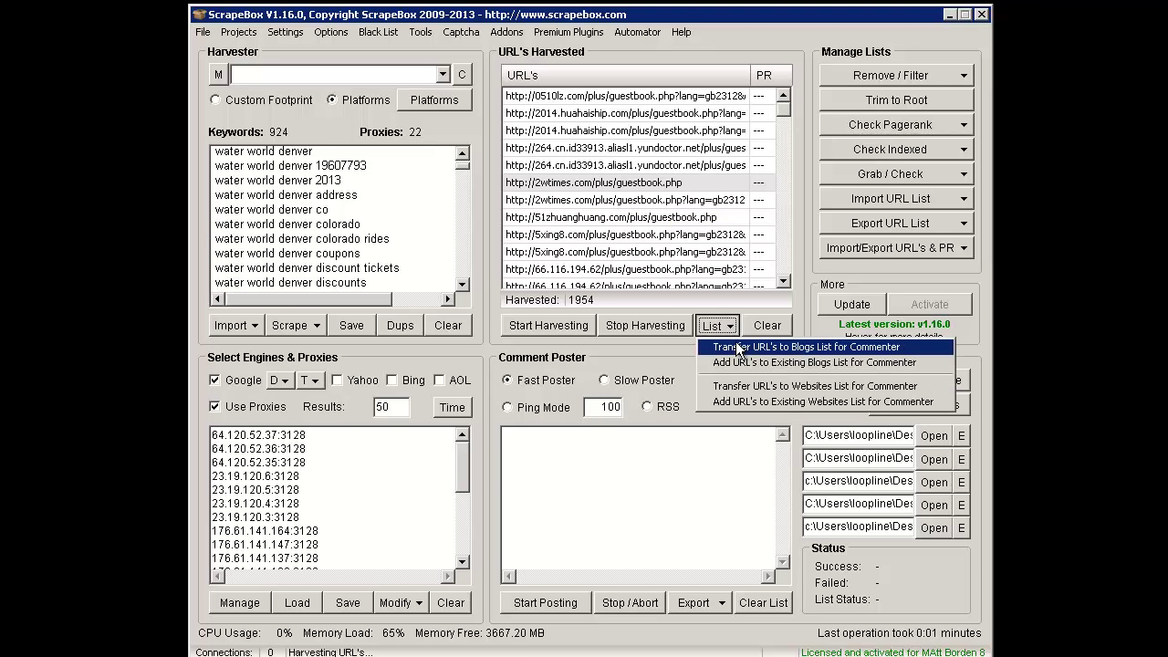
{"action": "left_click", "coordinate": [737, 346]}
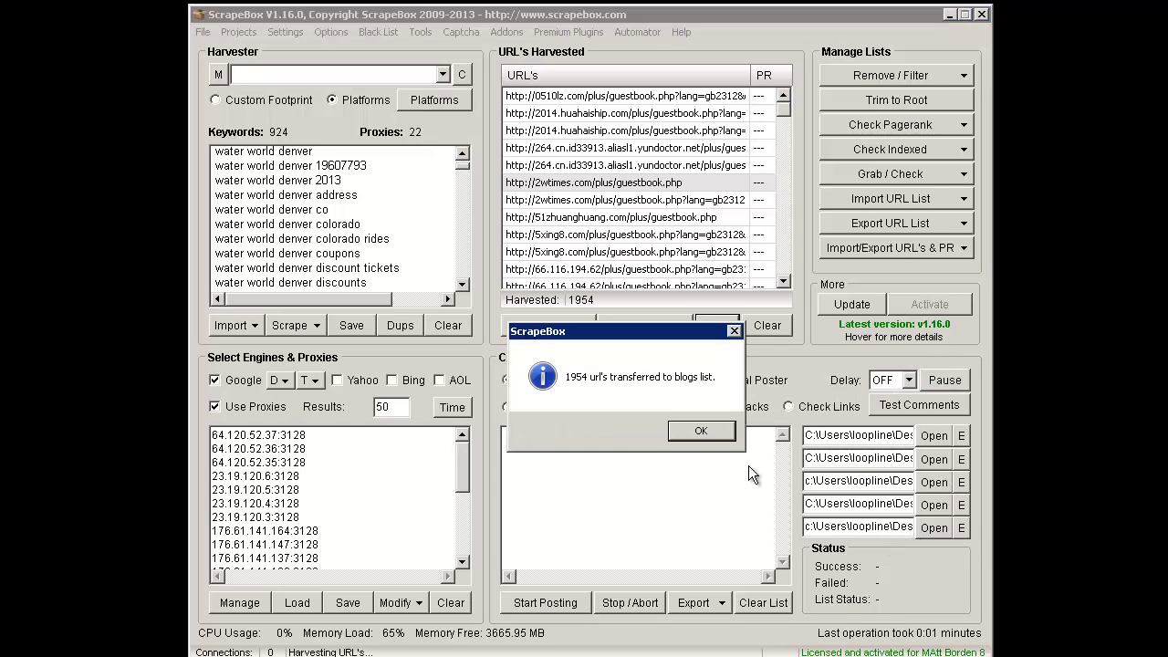
{"action": "left_click", "coordinate": [701, 432]}
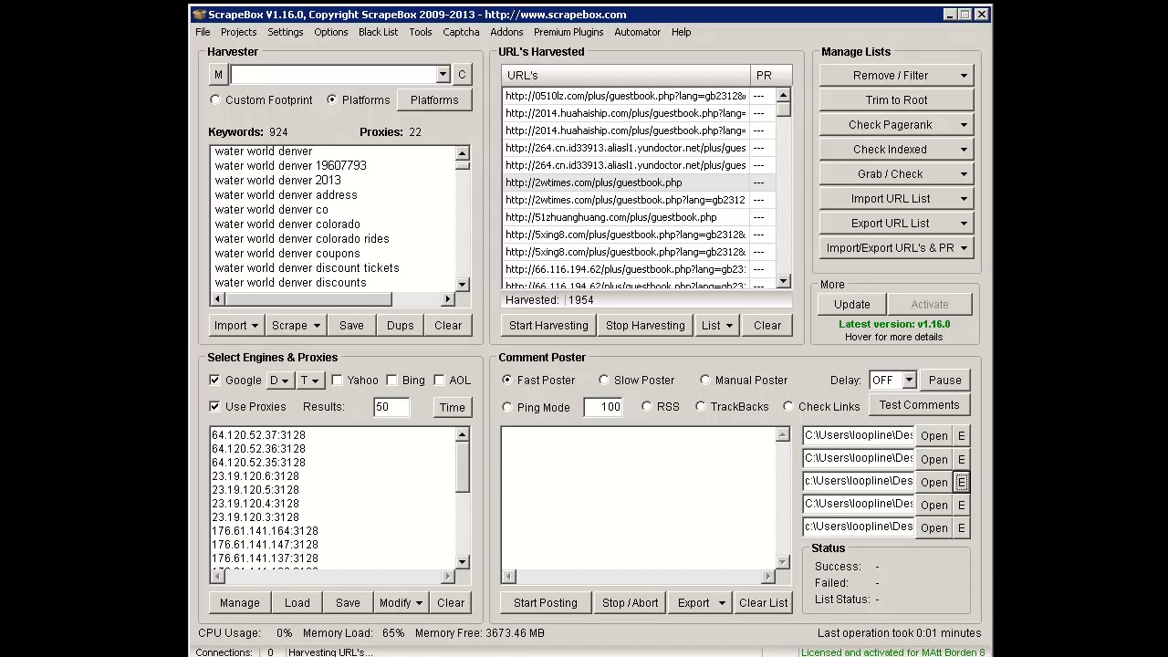
Review and apply the website list file, then start posting comments to the harvested URLs
{"action": "left_click", "coordinate": [962, 481]}
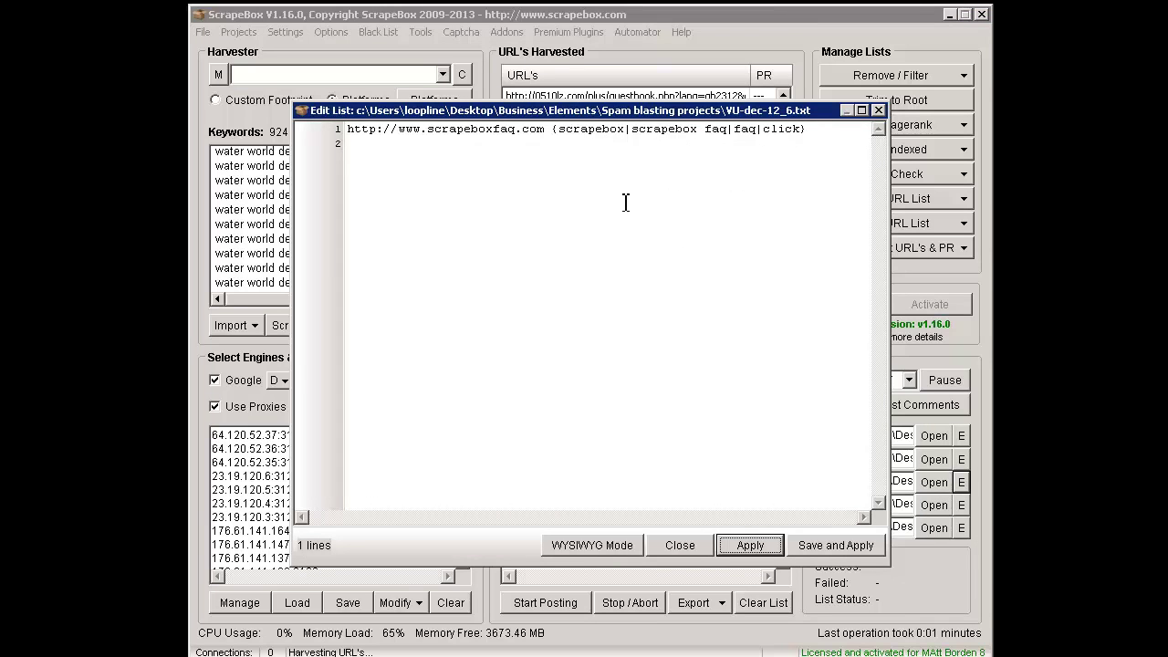
{"action": "left_click", "coordinate": [750, 544]}
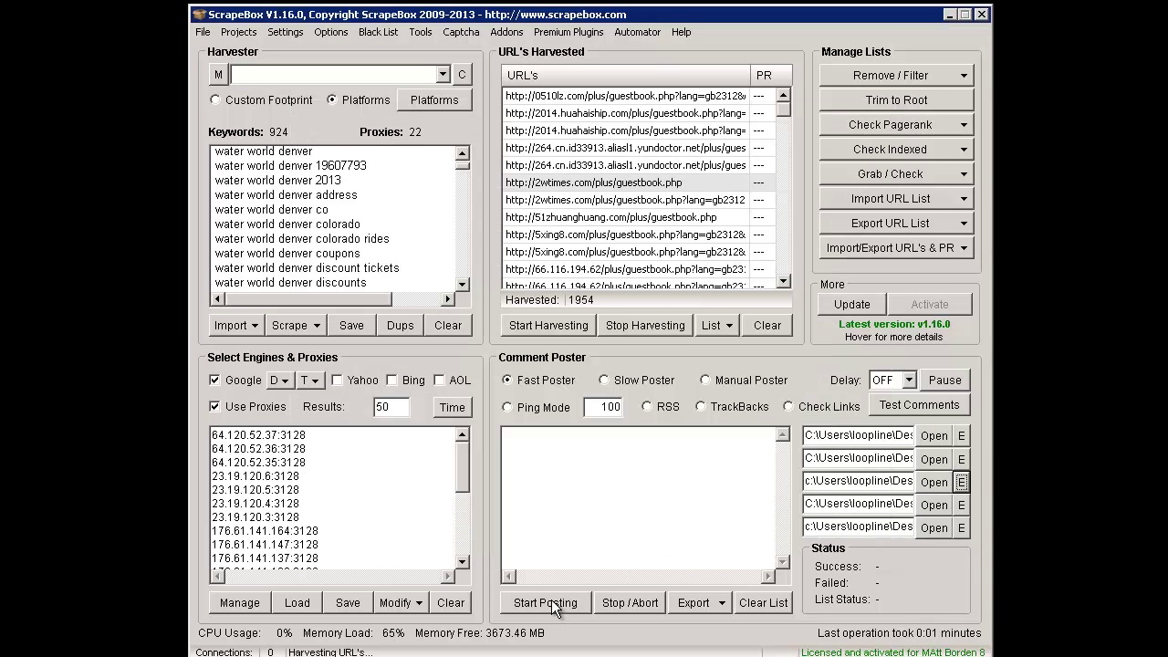
{"action": "left_click", "coordinate": [551, 602]}
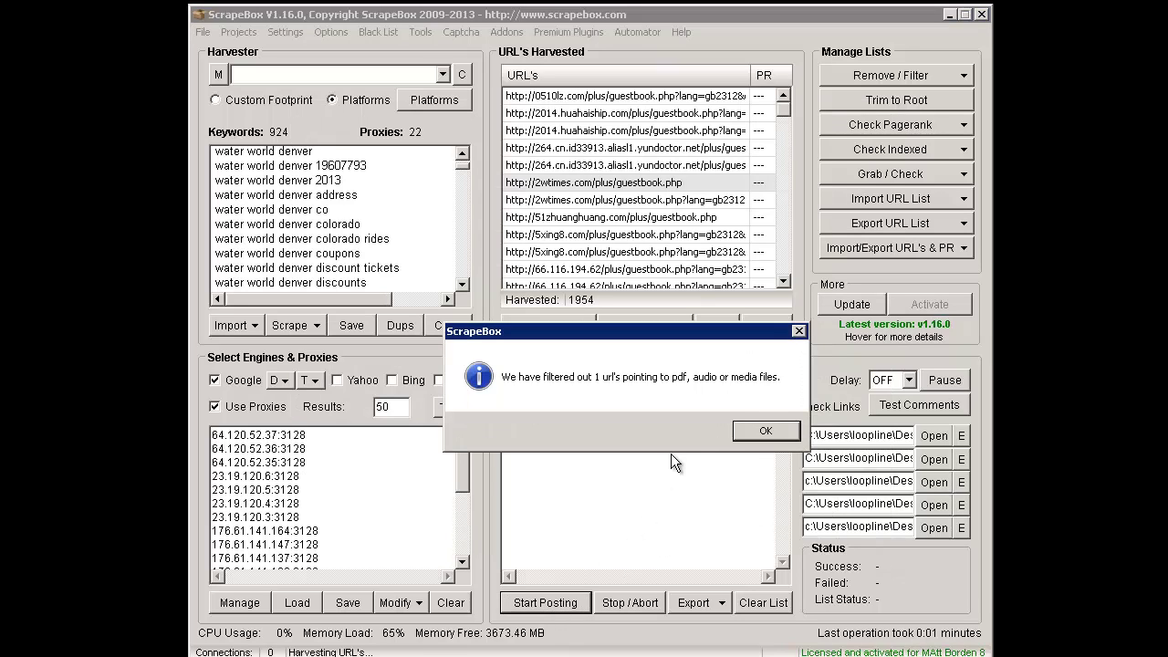
Dismiss the one-URL filter notice, check the Export options, and open the Custom Poster Setup
{"action": "left_click", "coordinate": [763, 432]}
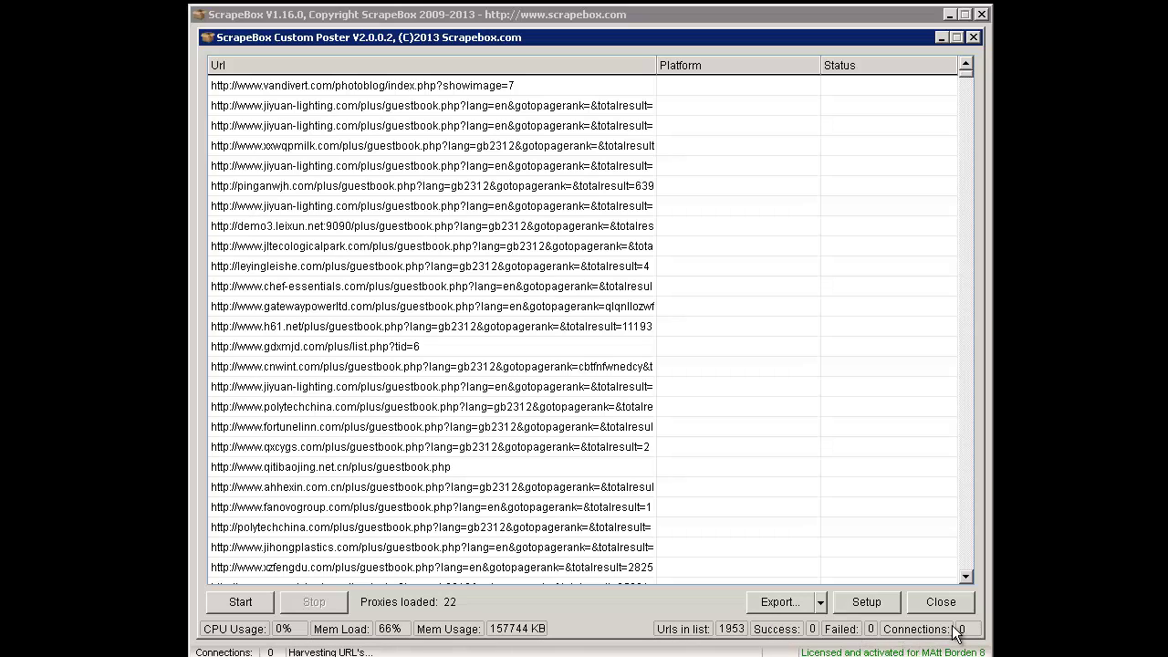
{"action": "left_click", "coordinate": [821, 603]}
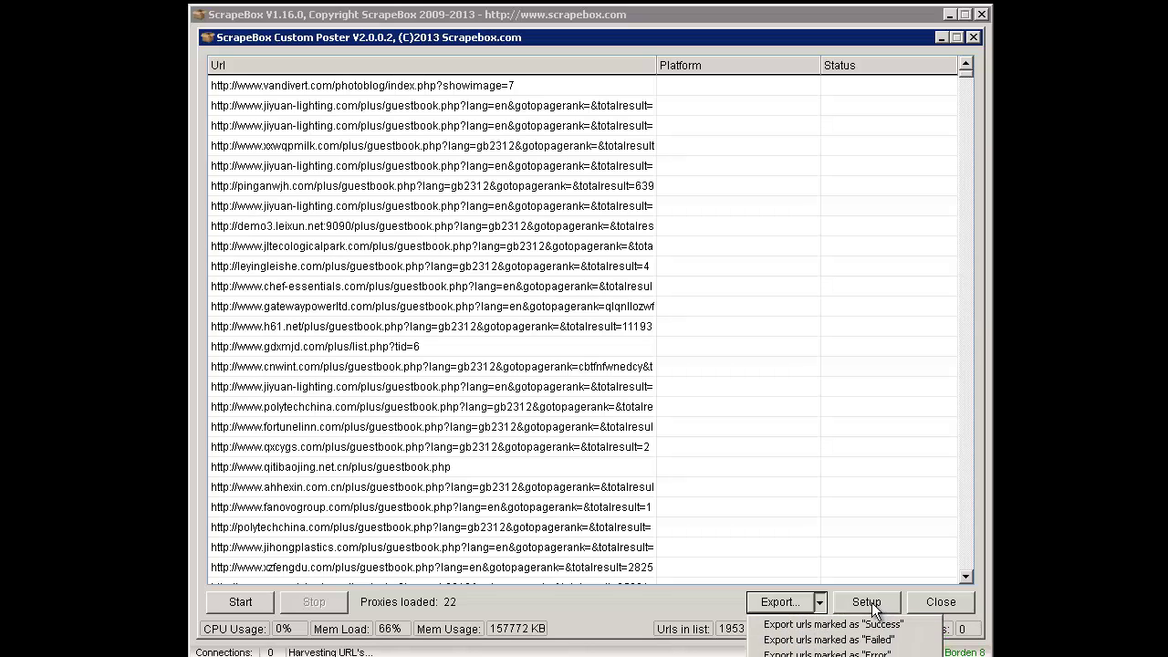
{"action": "left_click", "coordinate": [867, 604]}
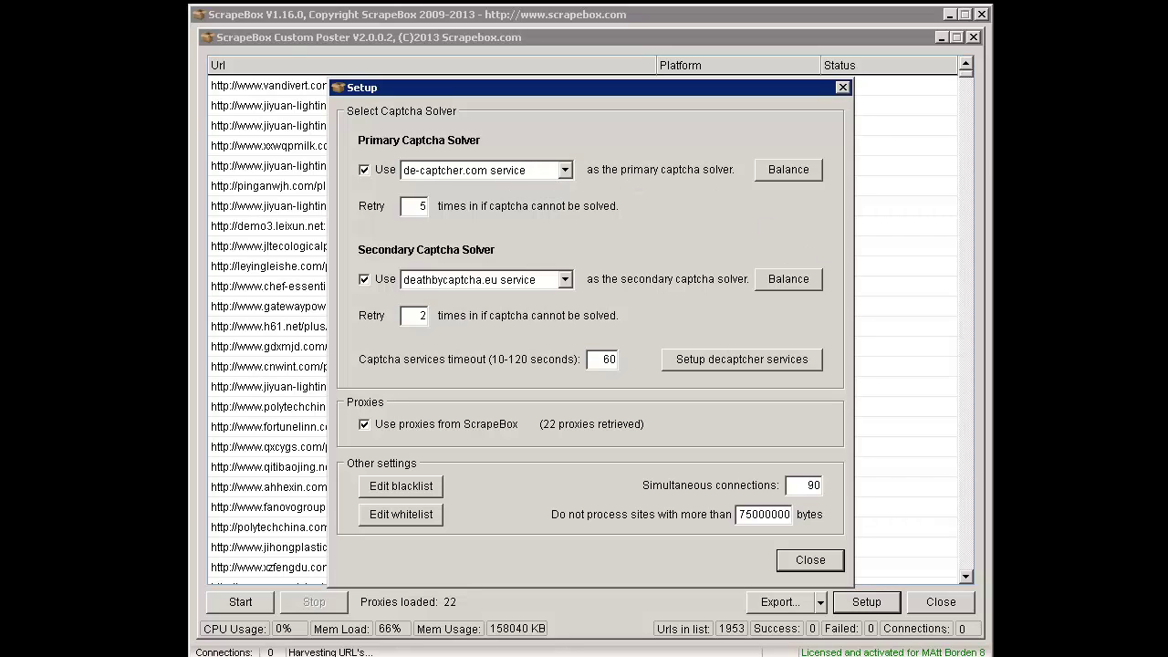
{"action": "left_click", "coordinate": [973, 428]}
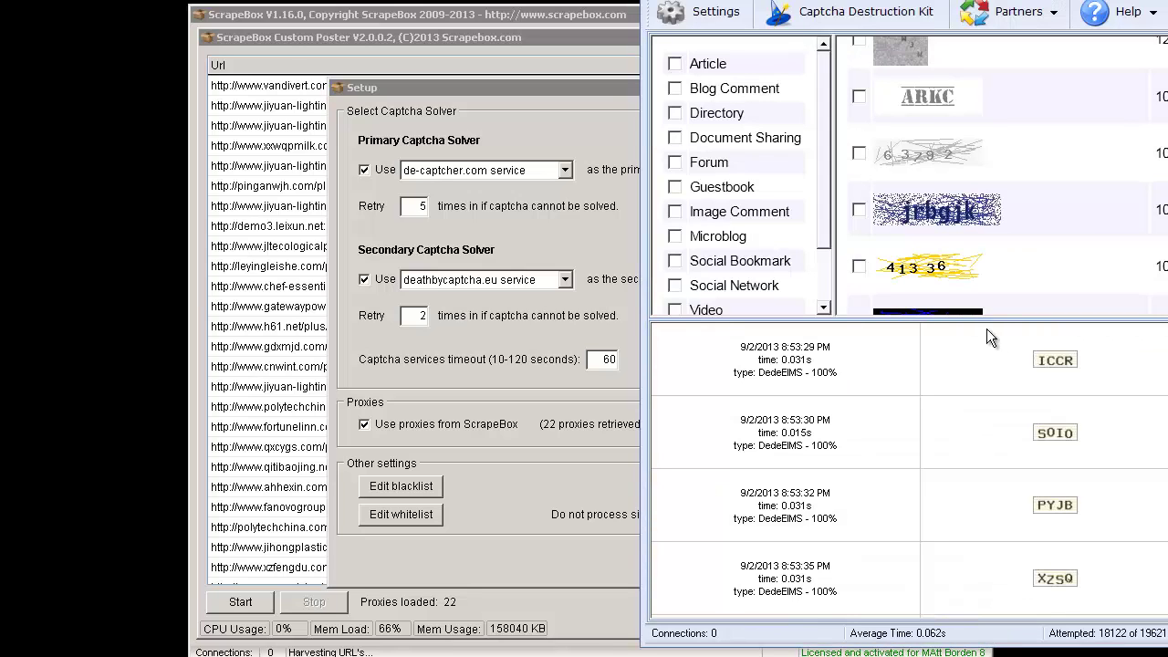
{"action": "left_click", "coordinate": [626, 329]}
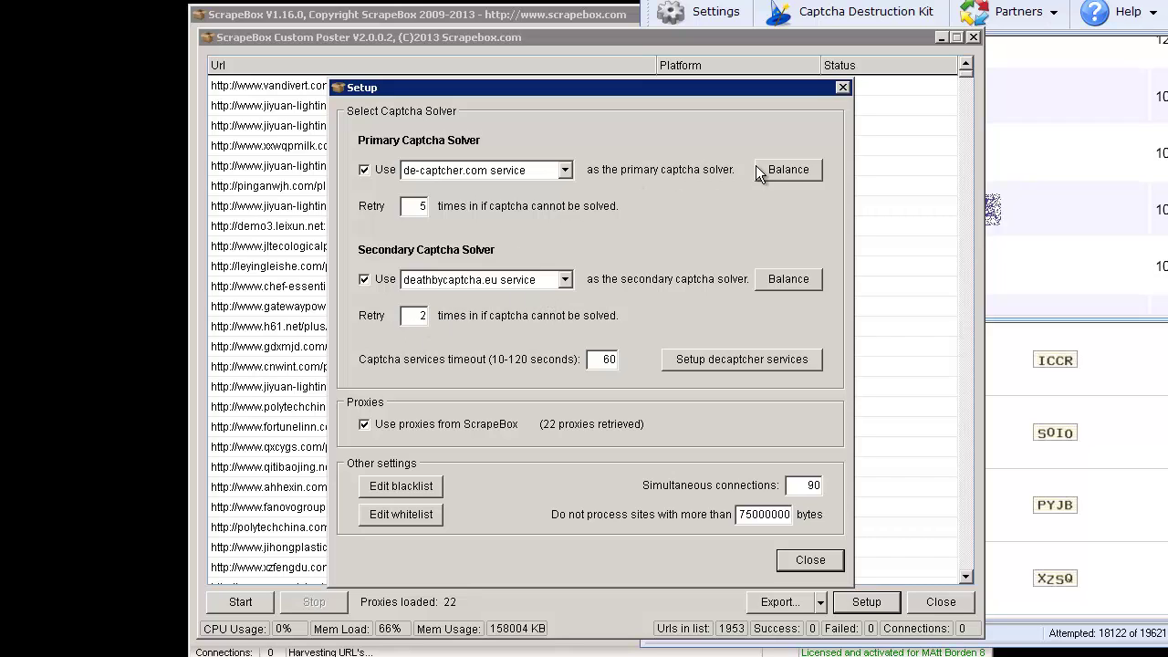
{"action": "left_click", "coordinate": [792, 173]}
{"action": "left_click", "coordinate": [680, 429]}
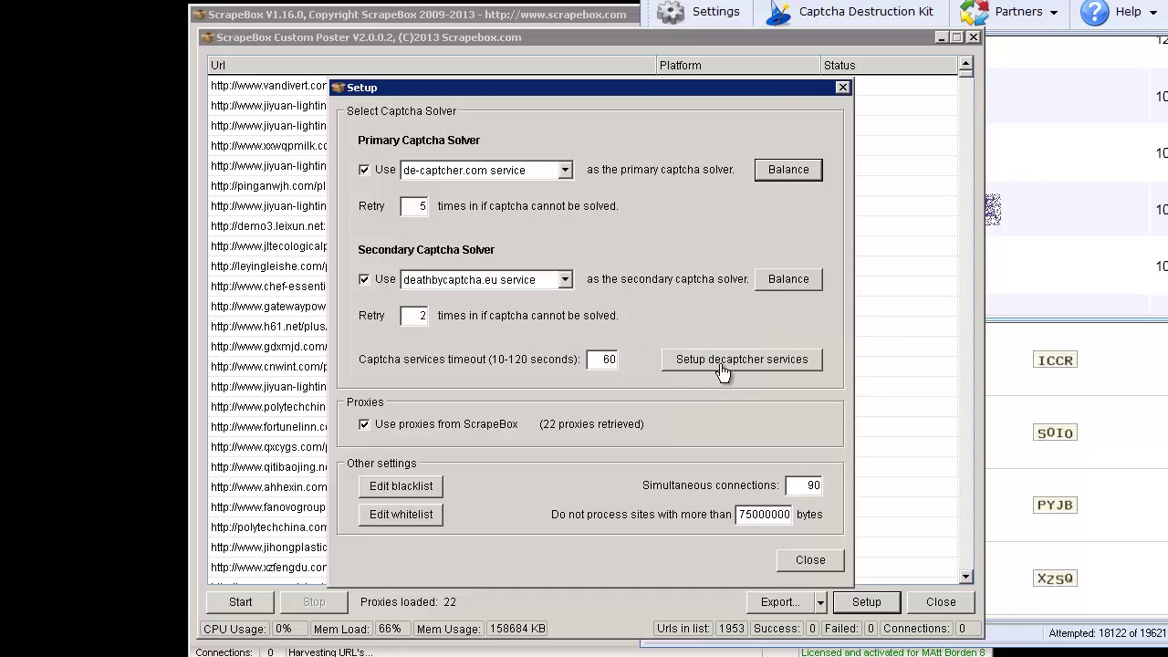
{"action": "left_click", "coordinate": [534, 283]}
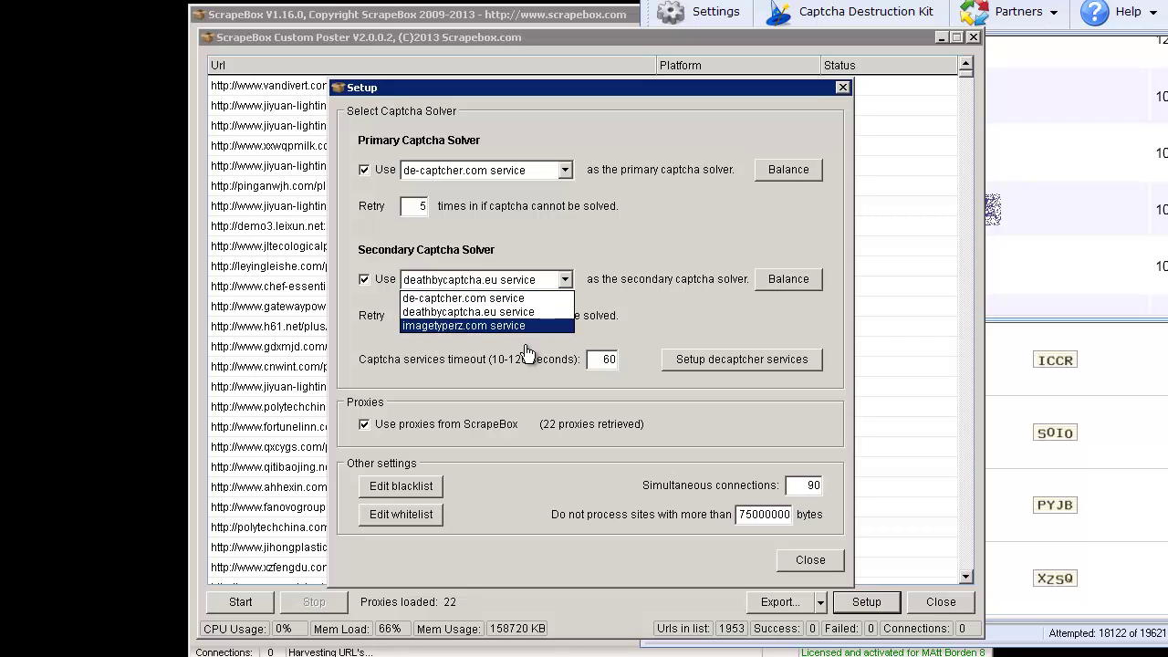
{"action": "left_click", "coordinate": [635, 301]}
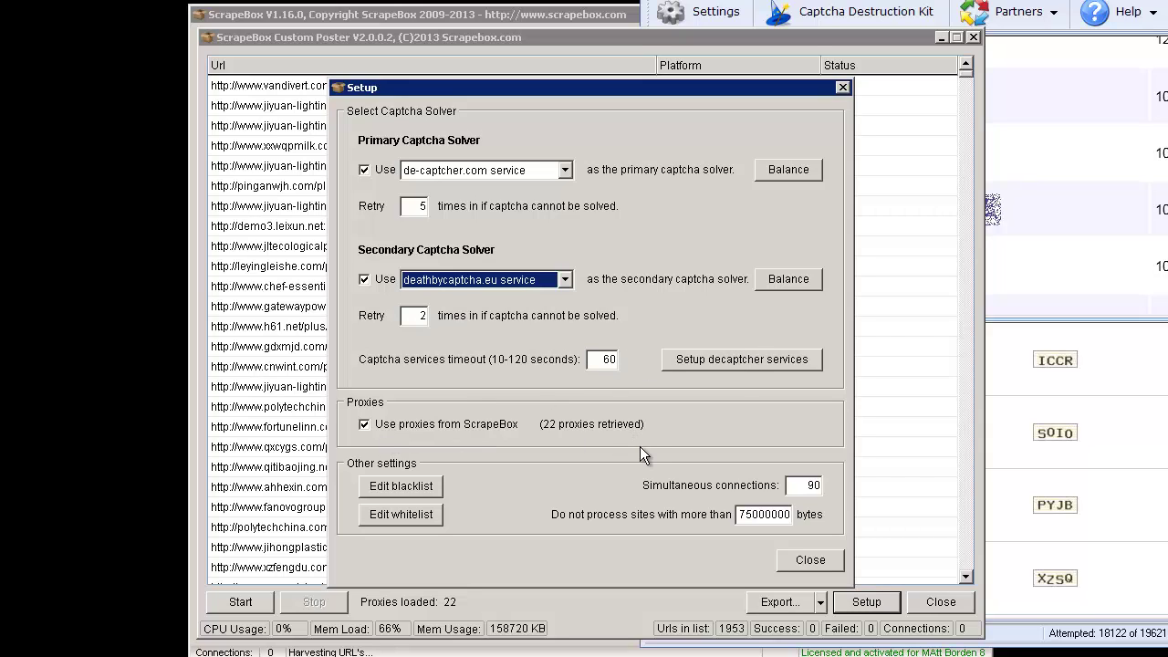
Keep Use proxies from ScrapeBox enabled and confirm 90 simultaneous connections
{"action": "left_click", "coordinate": [364, 424]}
{"action": "left_click", "coordinate": [364, 424]}
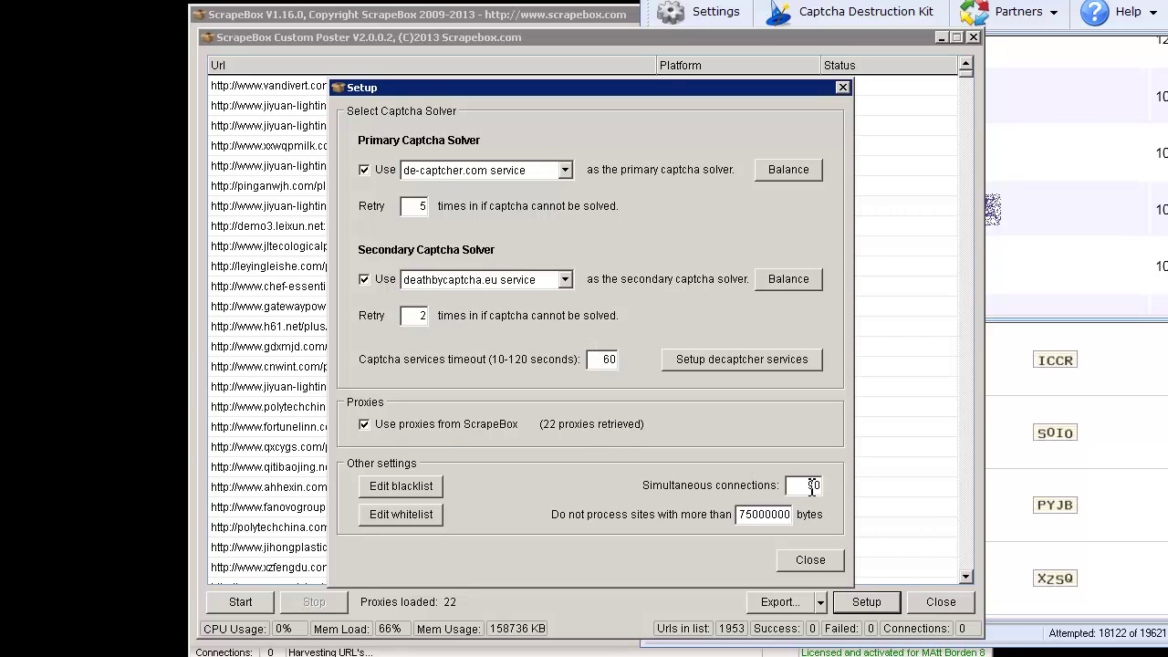
{"action": "left_click_drag", "start_coordinate": [806, 484], "coordinate": [853, 484]}
Close the Setup dialog and start posting to the 1953 guestbook URLs
{"action": "left_click", "coordinate": [810, 561]}
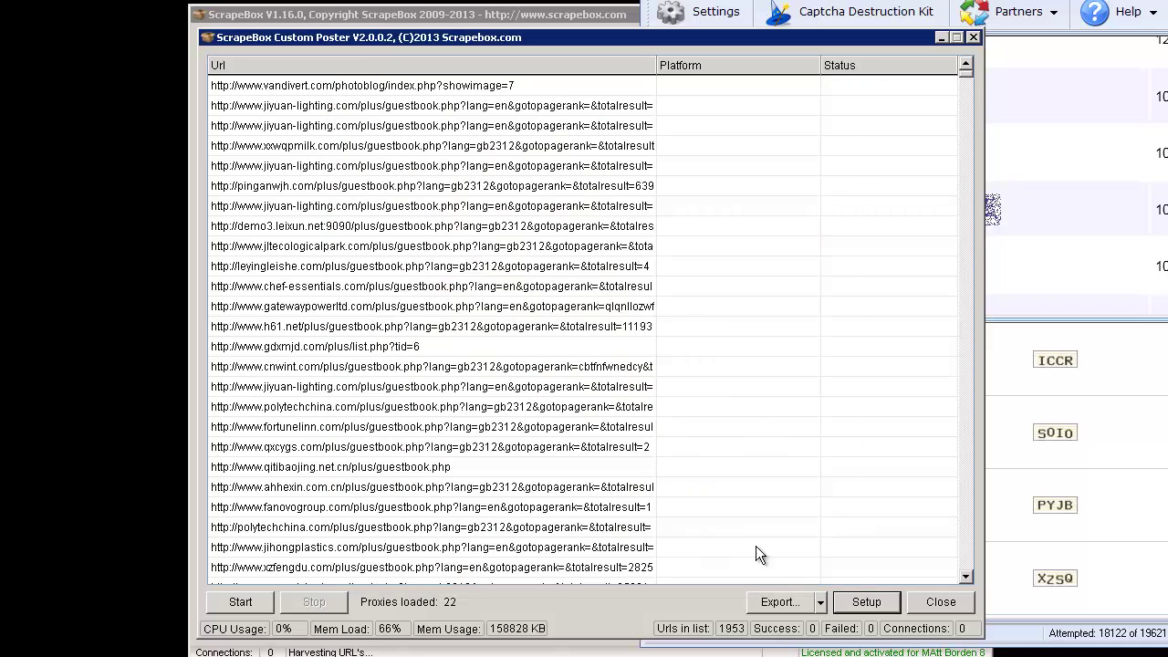
{"action": "left_click", "coordinate": [262, 599]}
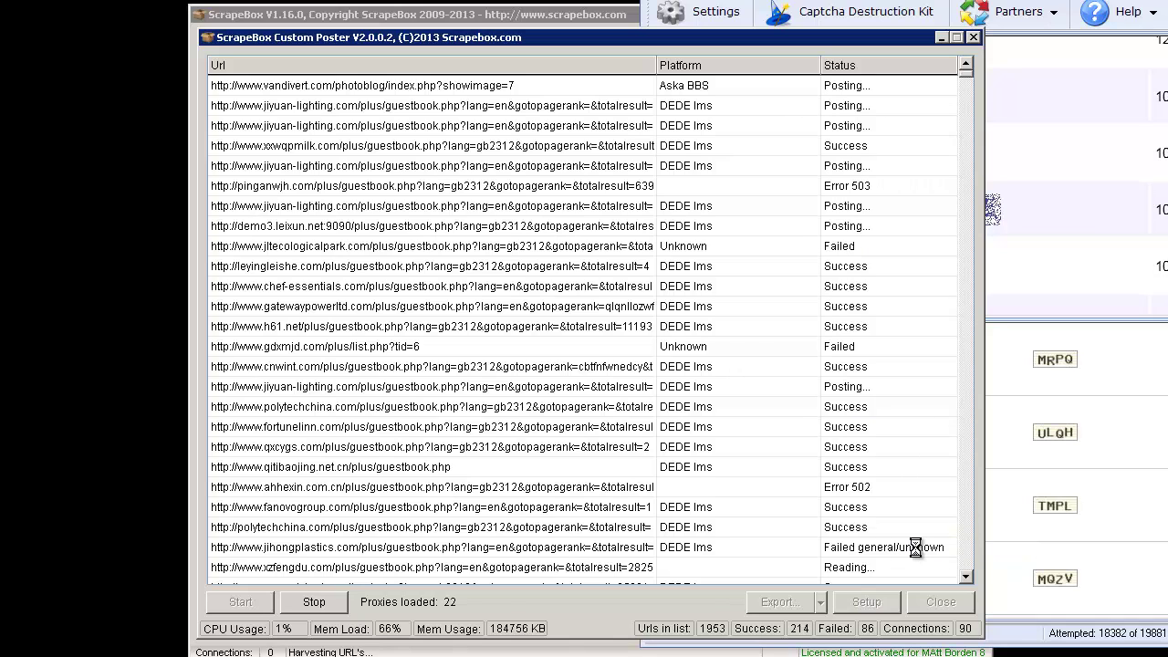
Let posting finish at 1299 successes and 651 failures, then open the export-by-status options
{"action": "left_click", "coordinate": [966, 539]}
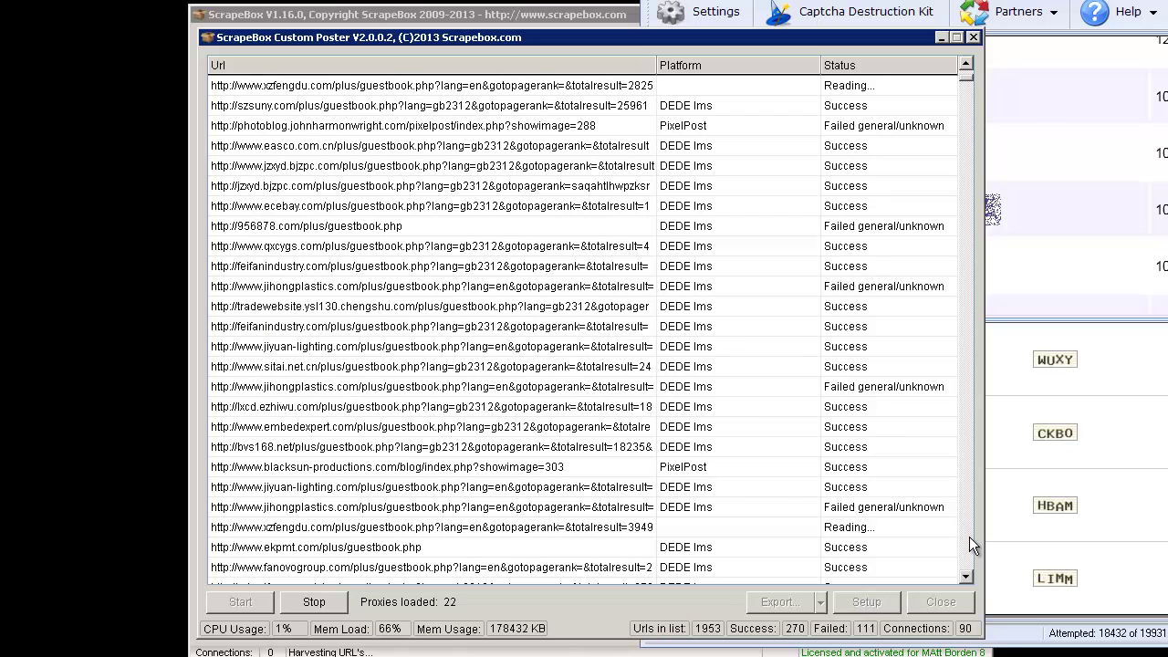
{"action": "left_click", "coordinate": [969, 536]}
{"action": "left_click", "coordinate": [968, 537]}
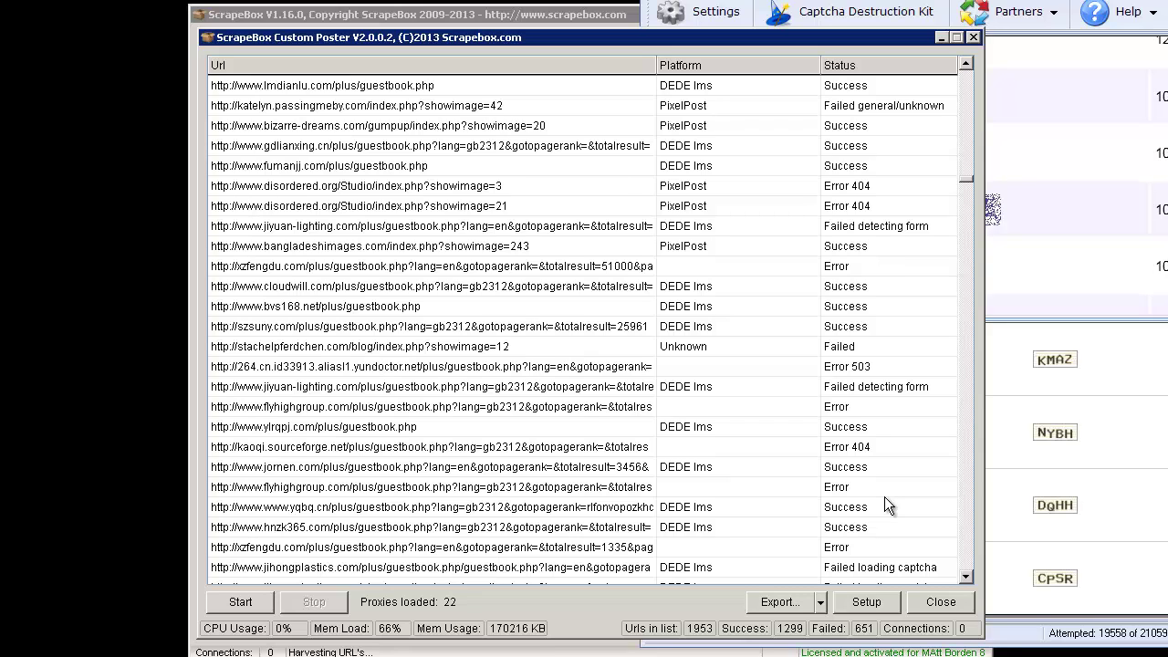
{"action": "left_click", "coordinate": [800, 611]}
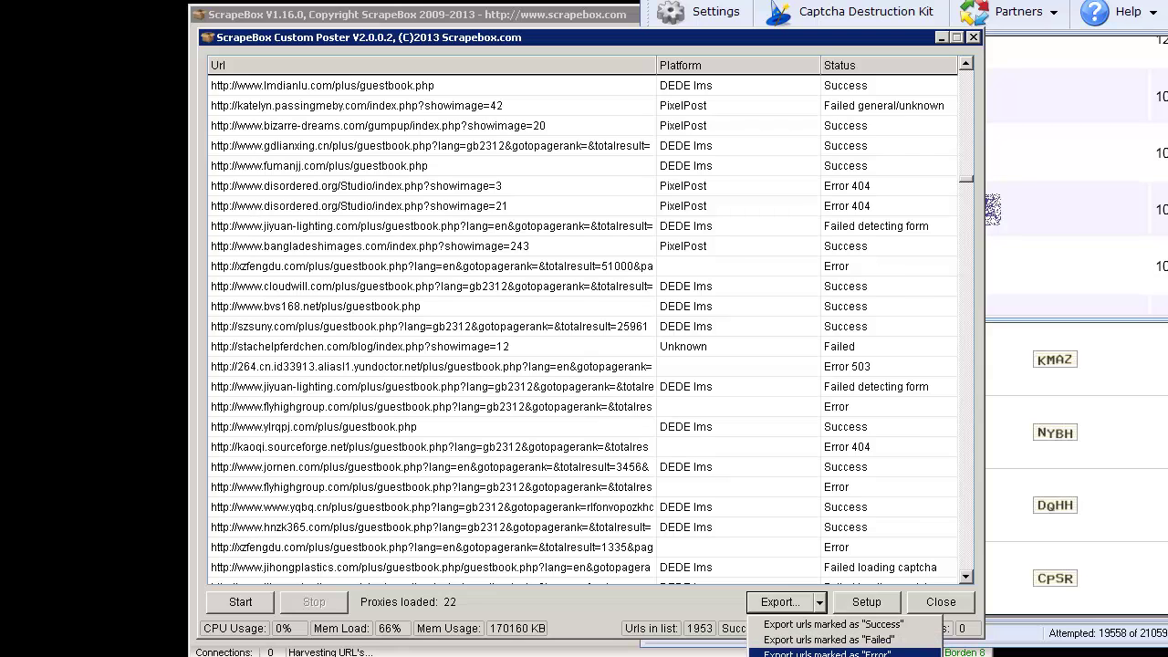
Export the URLs marked Success to a file named success in the vids folder
{"action": "left_click", "coordinate": [867, 625]}
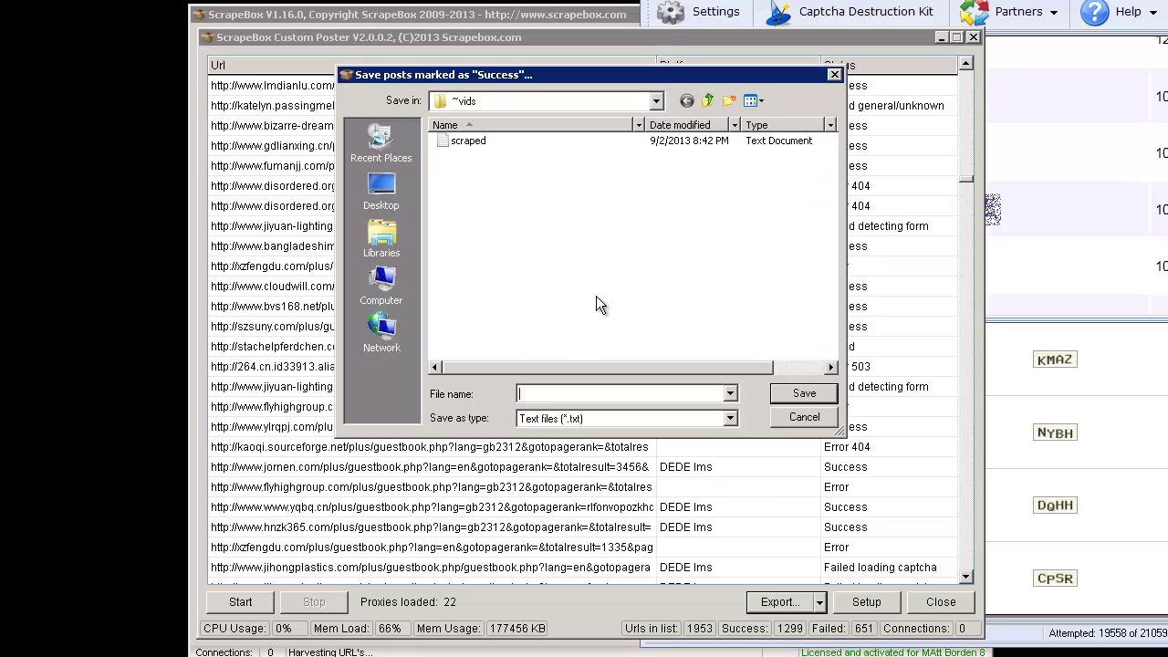
{"action": "type", "text": "success"}
{"action": "key", "text": "Return"}
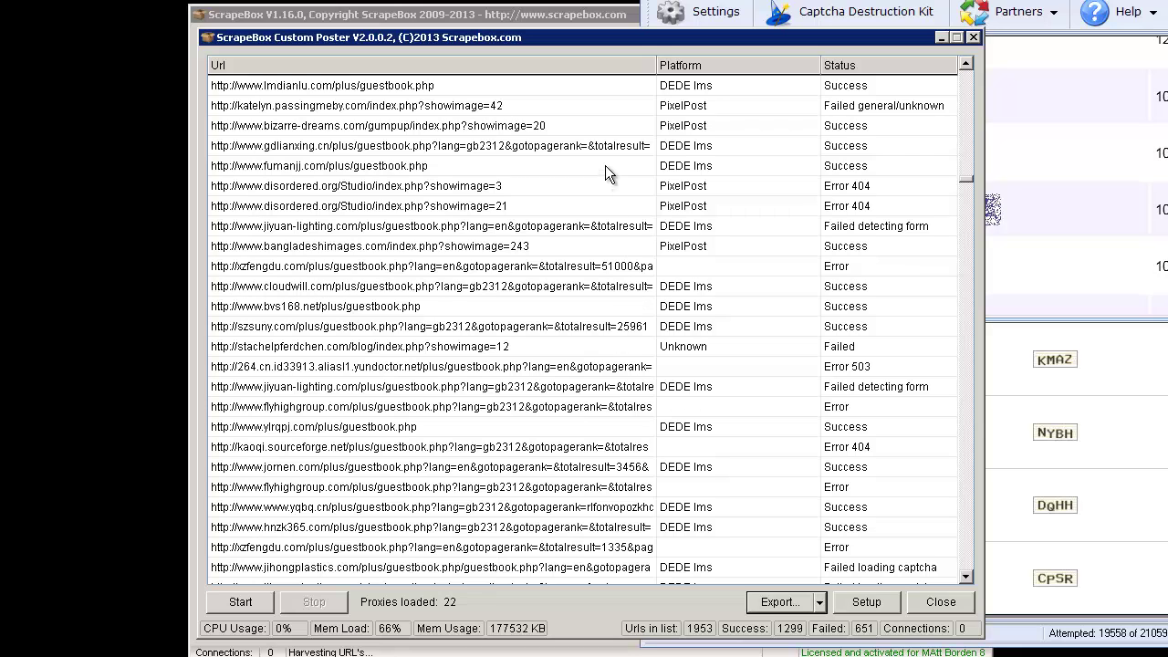
Close the Custom Poster and load the 1953 posted URLs into LinkChecker with Check Links
{"action": "left_click", "coordinate": [940, 604]}
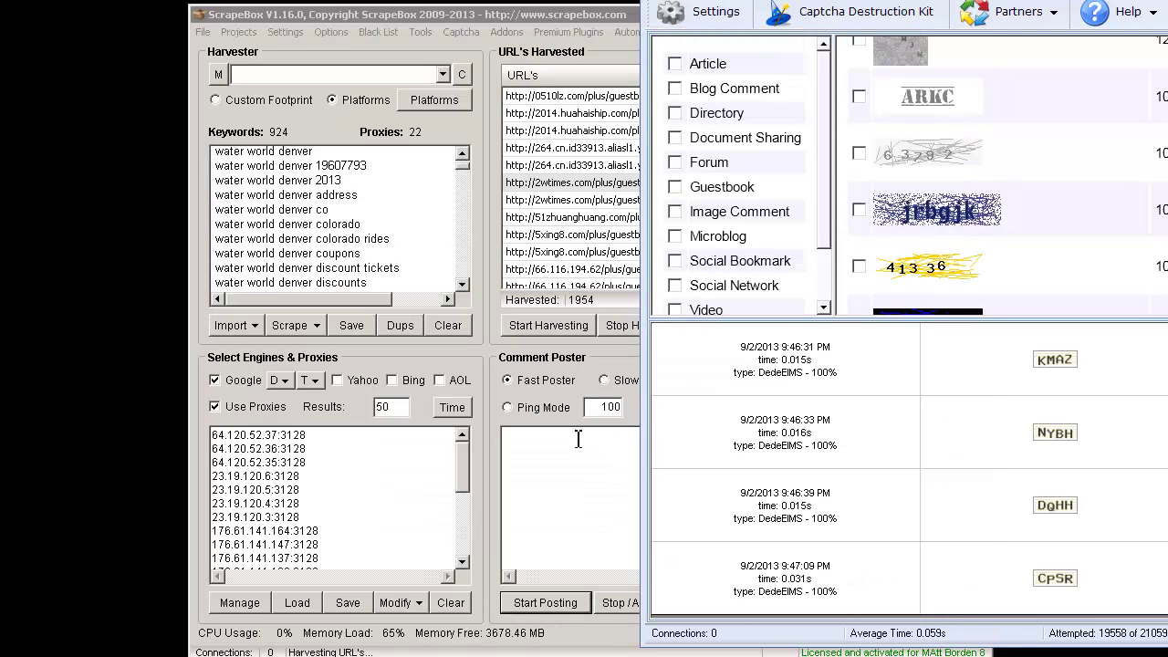
{"action": "left_click", "coordinate": [577, 439]}
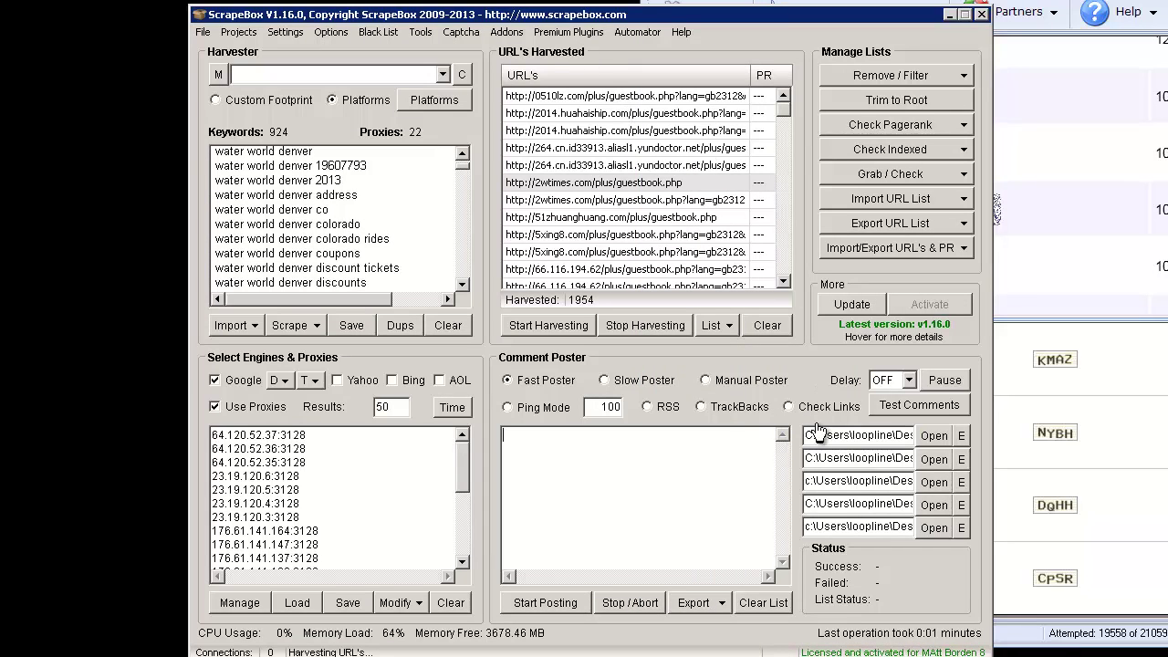
{"action": "left_click", "coordinate": [788, 406]}
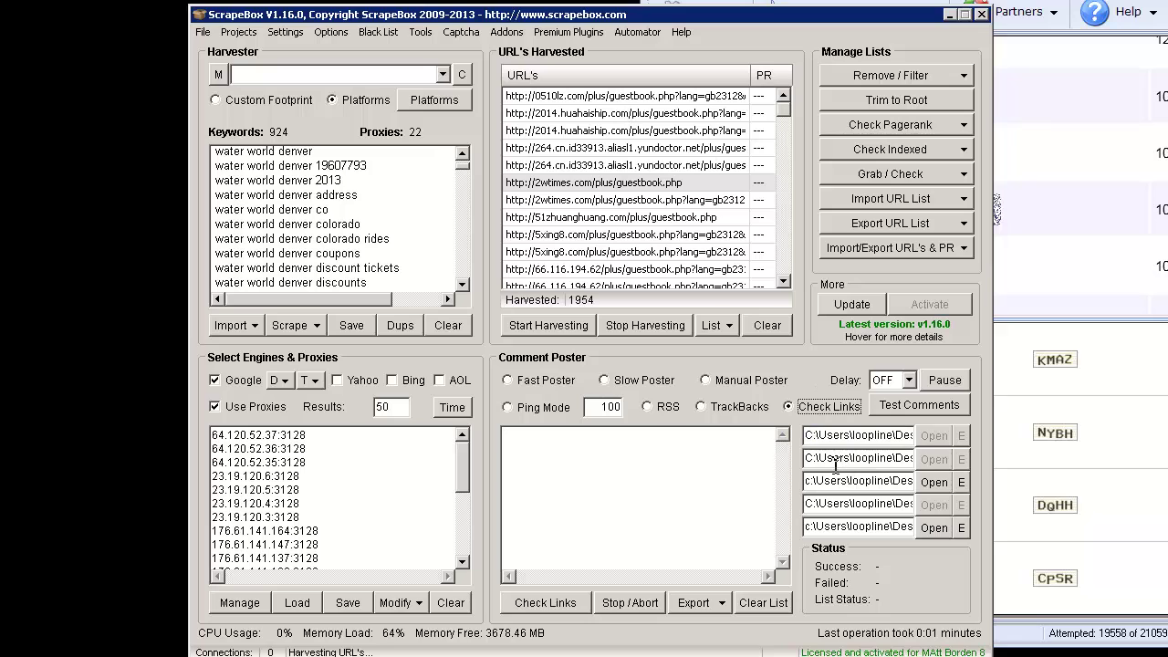
{"action": "left_click", "coordinate": [547, 602]}
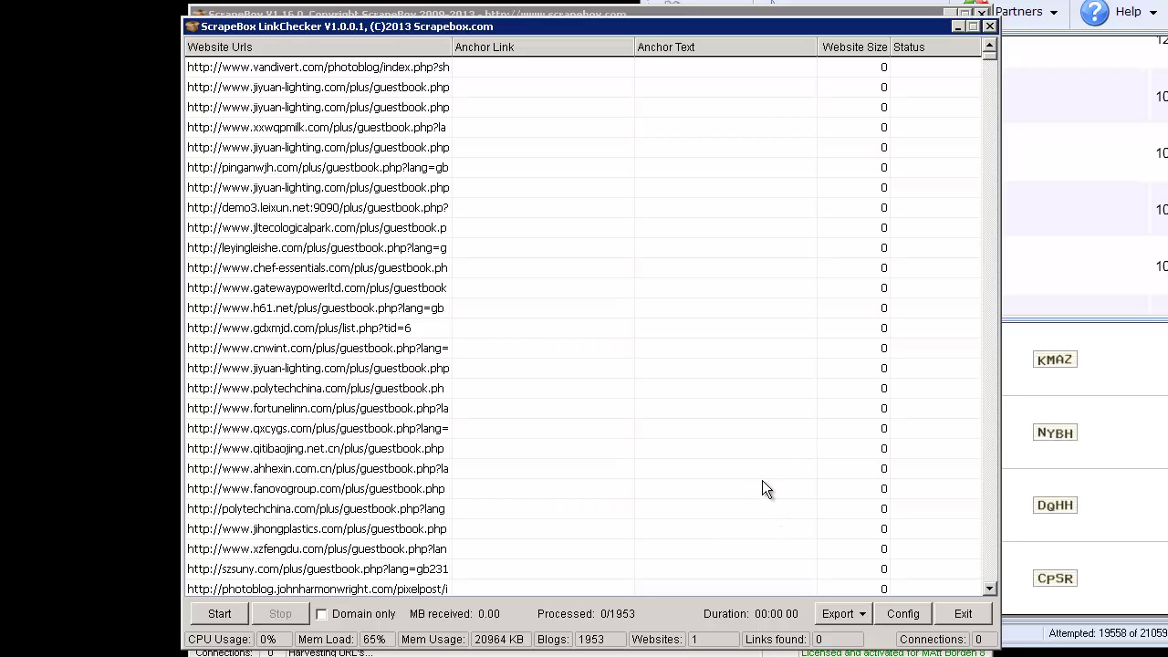
In the LinkChecker configuration, raise Connections from 97 to 100
{"action": "left_click", "coordinate": [842, 616]}
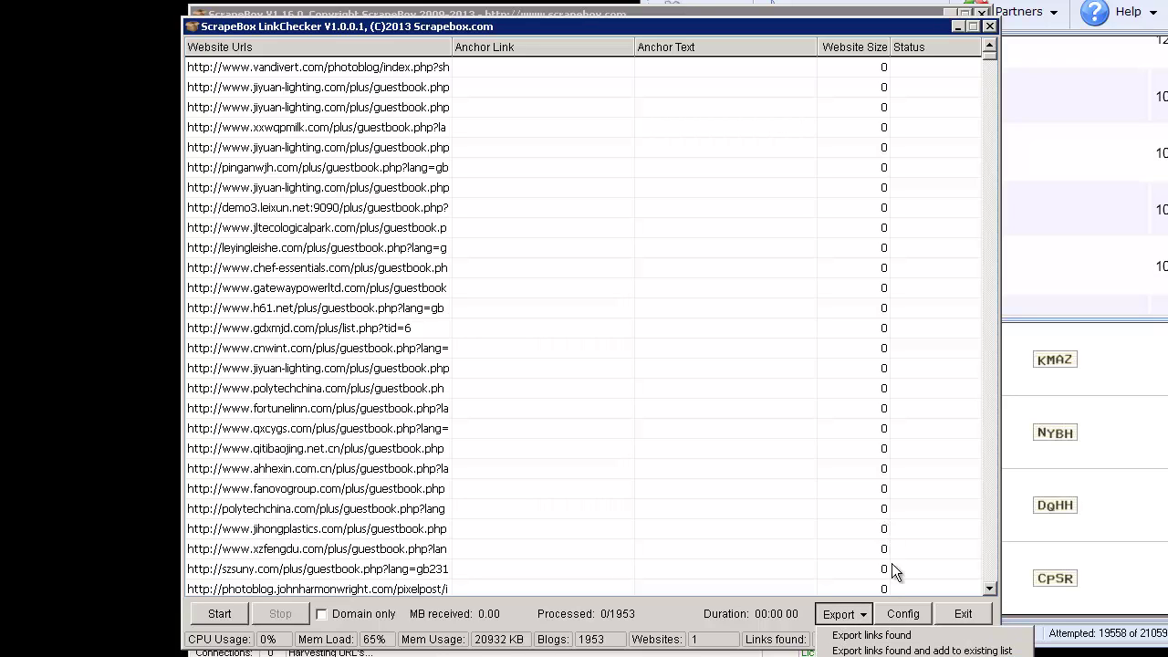
{"action": "left_click", "coordinate": [901, 614]}
{"action": "left_click", "coordinate": [902, 613]}
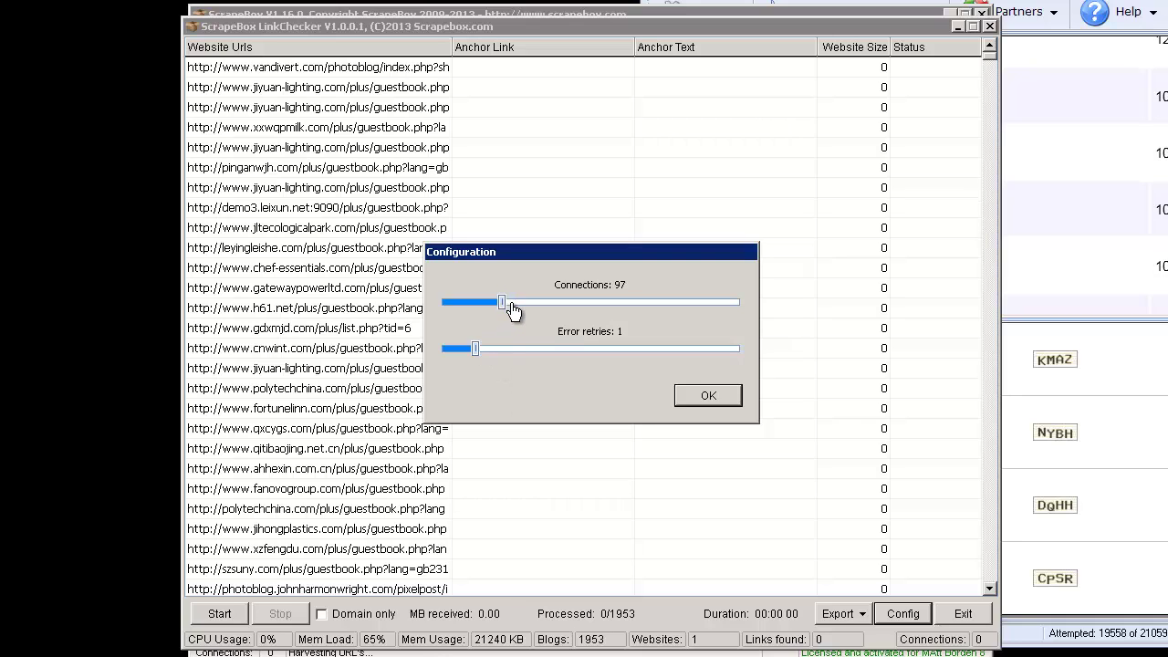
{"action": "key", "text": "Right"}
{"action": "key", "text": "Right"}
{"action": "key", "text": "Right"}
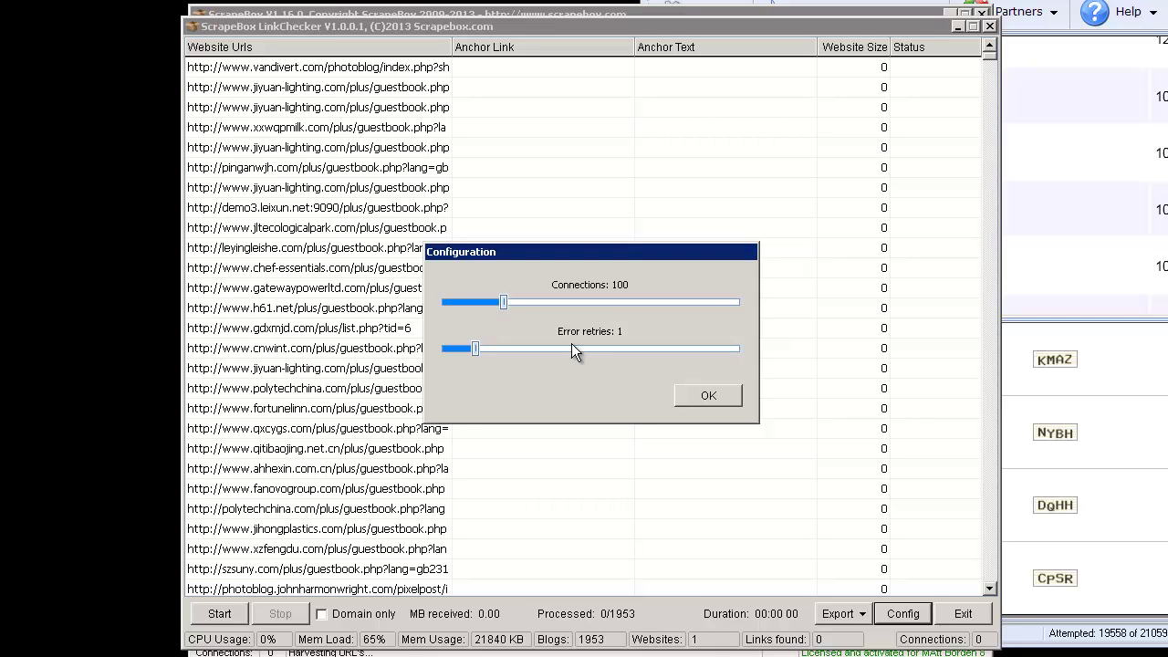
Return Error retries to 1 after trying 3 and 2, and apply the settings
{"action": "left_click", "coordinate": [580, 349]}
{"action": "left_click_drag", "start_coordinate": [535, 356], "coordinate": [503, 356]}
{"action": "left_click", "coordinate": [474, 358]}
{"action": "left_click", "coordinate": [708, 395]}
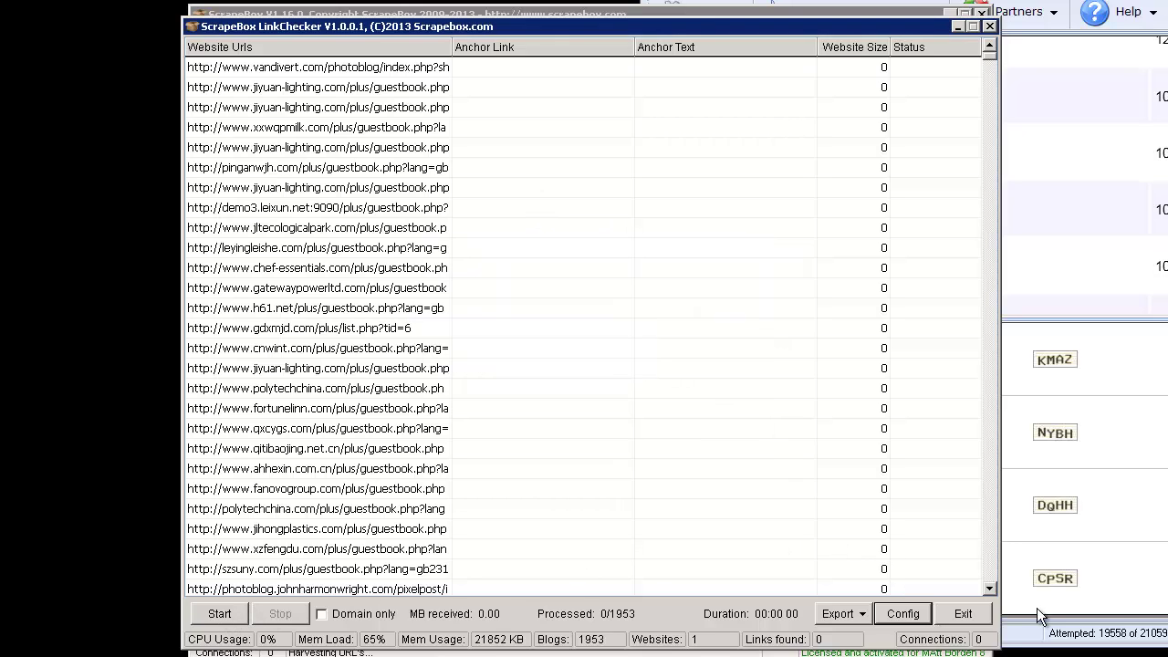
Raise LinkChecker connections to 300 and start checking the 1953 URLs for the backlink
{"action": "left_click", "coordinate": [915, 615]}
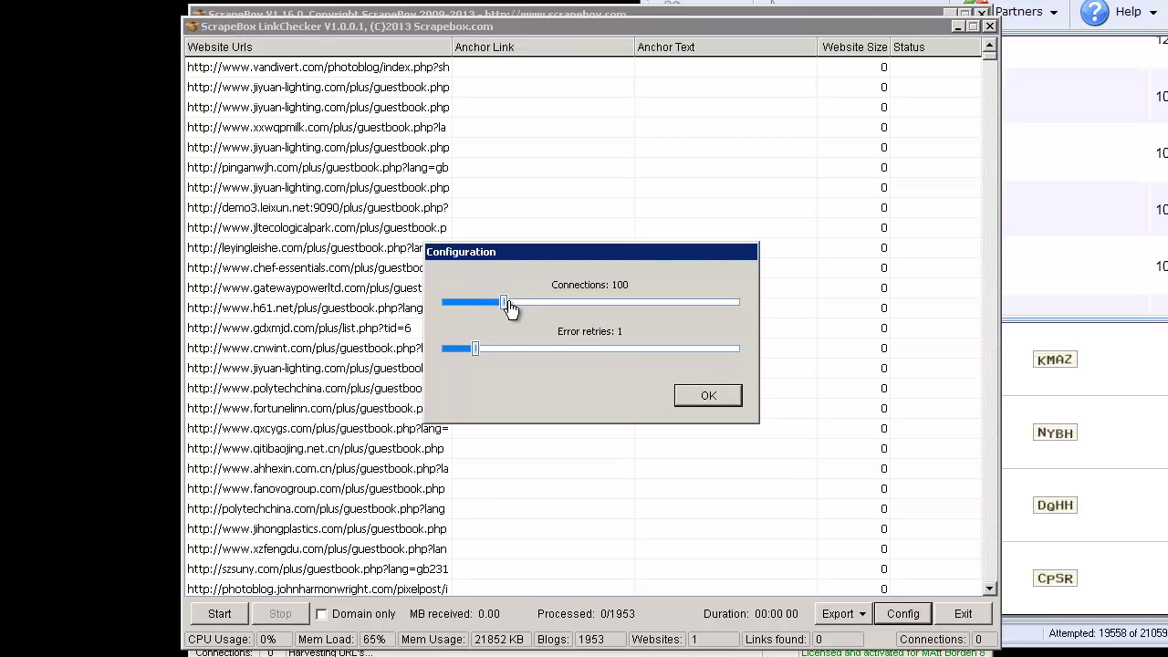
{"action": "left_click_drag", "start_coordinate": [504, 302], "coordinate": [653, 315]}
{"action": "left_click", "coordinate": [705, 395]}
{"action": "left_click", "coordinate": [219, 613]}
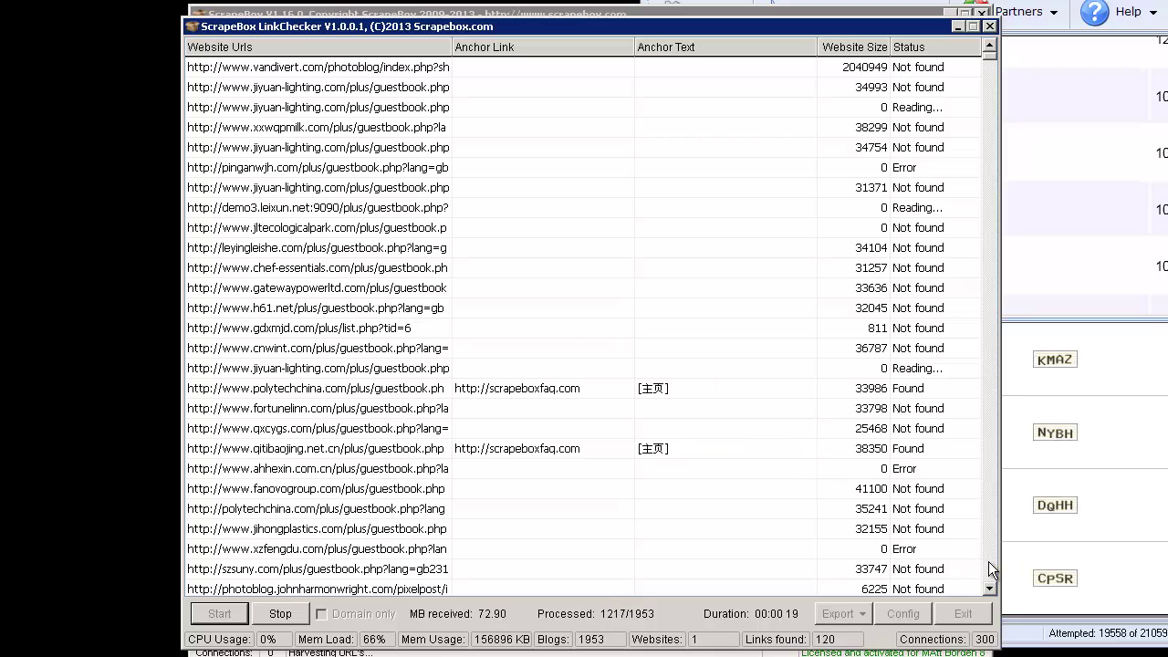
Page down through the LinkChecker results as links found climb to 164
{"action": "left_click", "coordinate": [989, 504]}
{"action": "left_click", "coordinate": [989, 509]}
{"action": "left_click", "coordinate": [990, 509]}
{"action": "left_click", "coordinate": [990, 509]}
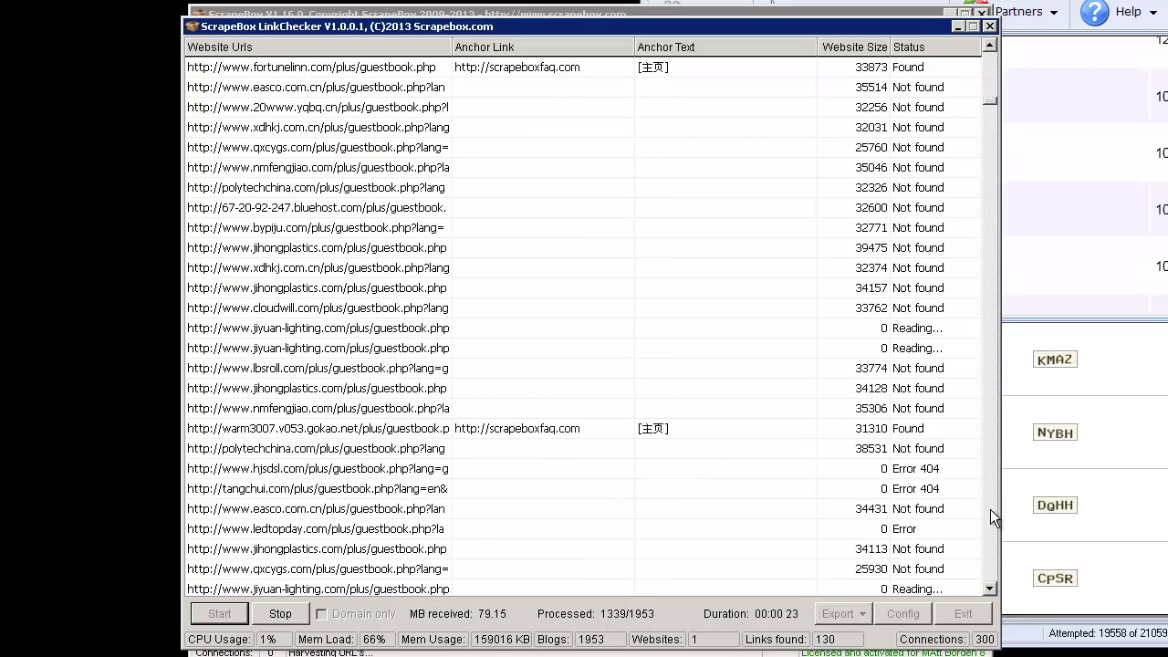
{"action": "left_click", "coordinate": [990, 509]}
{"action": "left_click", "coordinate": [990, 509]}
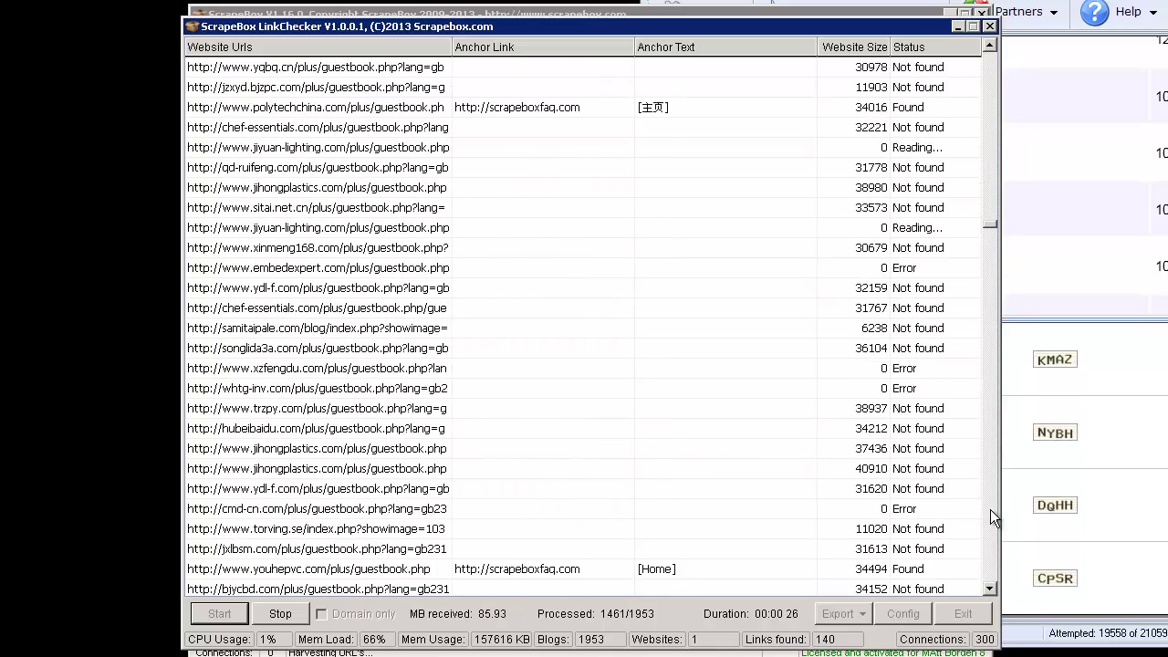
{"action": "left_click", "coordinate": [990, 509]}
{"action": "left_click", "coordinate": [990, 509]}
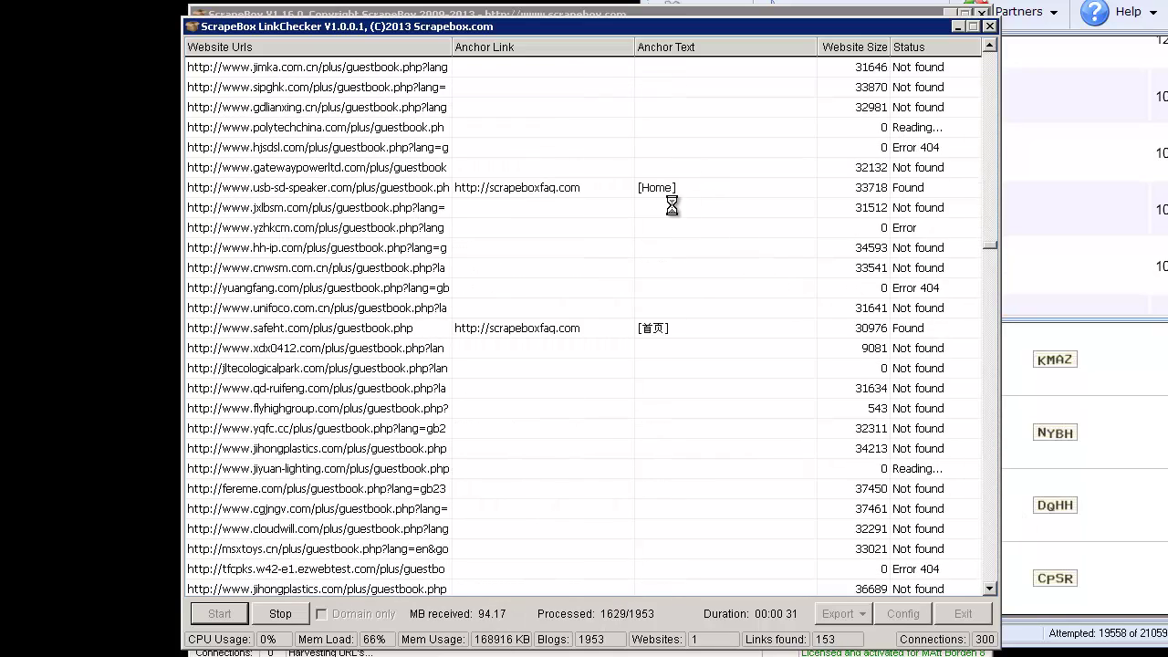
{"action": "left_click", "coordinate": [991, 513]}
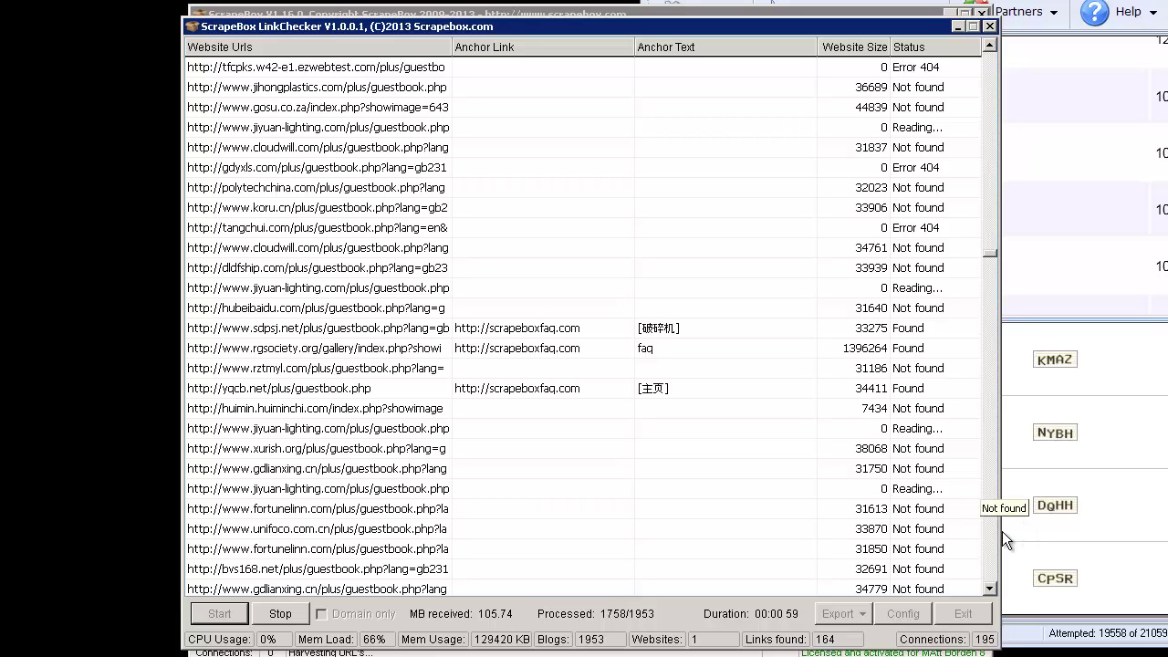
Page to the end of the results as checking finishes at 1953/1953 with 166 links found
{"action": "left_click", "coordinate": [988, 546]}
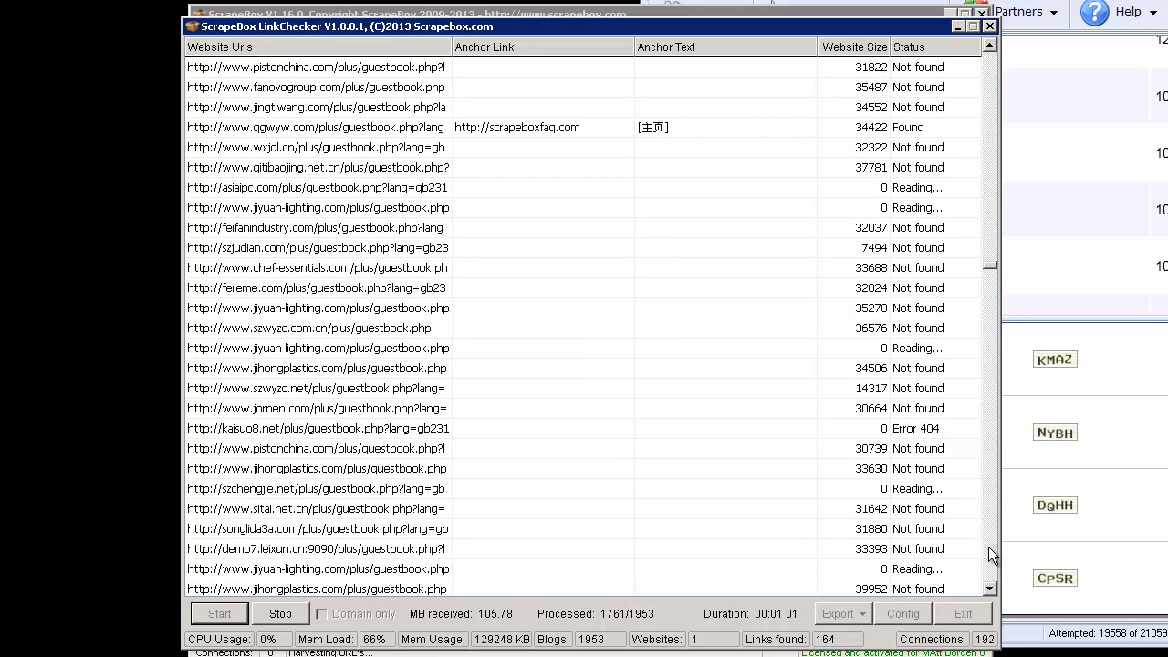
{"action": "left_click", "coordinate": [988, 547]}
{"action": "left_click", "coordinate": [994, 301]}
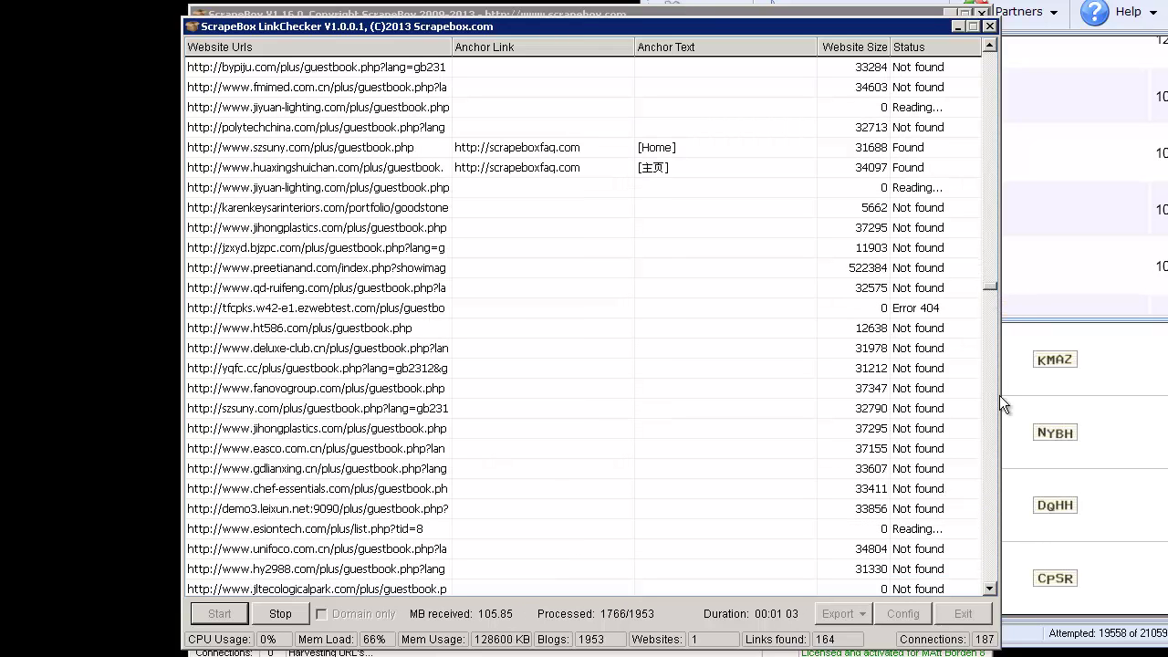
{"action": "left_click_drag", "start_coordinate": [988, 286], "coordinate": [979, 599]}
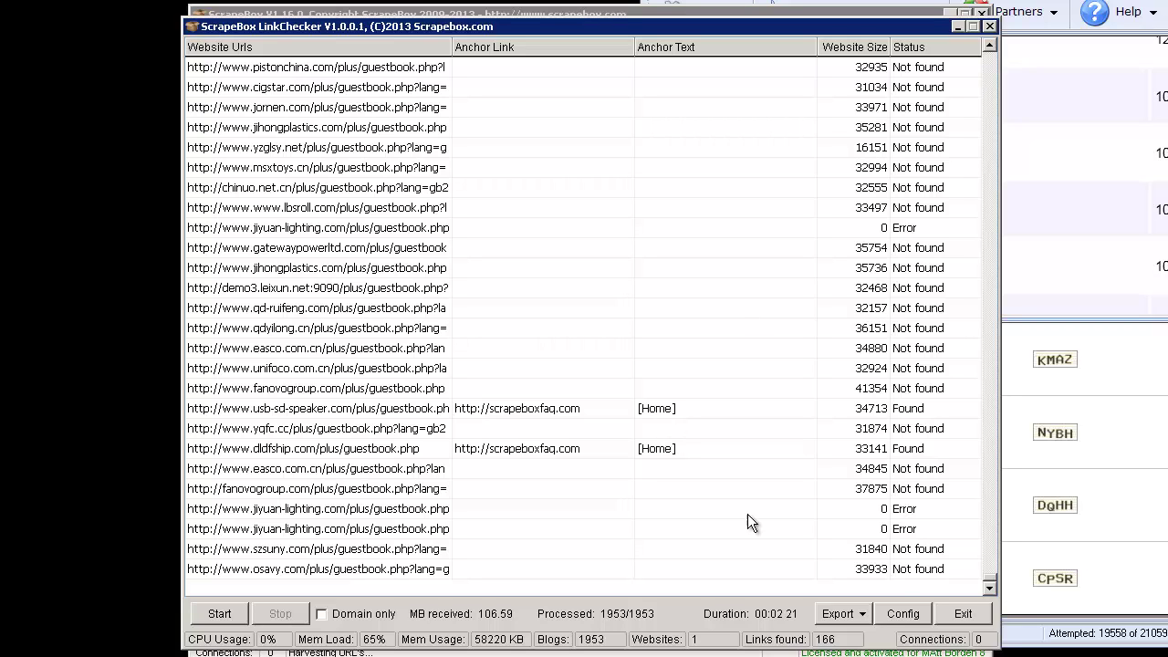
{"action": "left_click", "coordinate": [963, 613]}
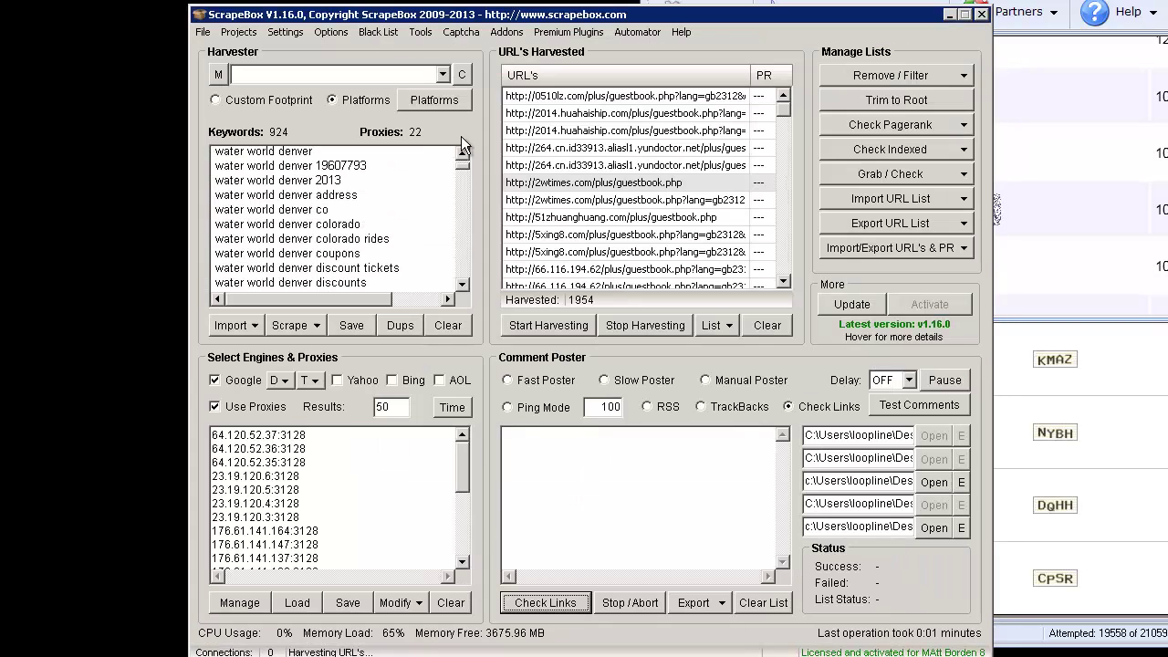
{"action": "left_click", "coordinate": [417, 100]}
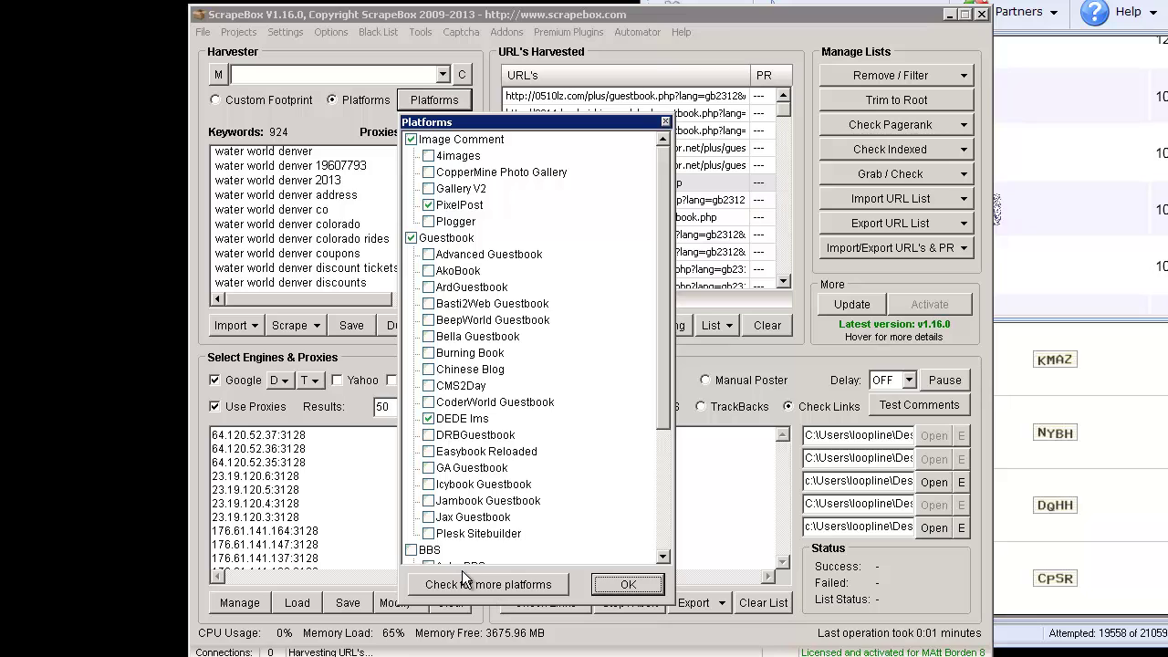
{"action": "left_click", "coordinate": [666, 505]}
{"action": "left_click_drag", "start_coordinate": [667, 510], "coordinate": [657, 325]}
Close the platform list and launch the ScrapeBox Page Scanner addon
{"action": "left_click", "coordinate": [613, 584]}
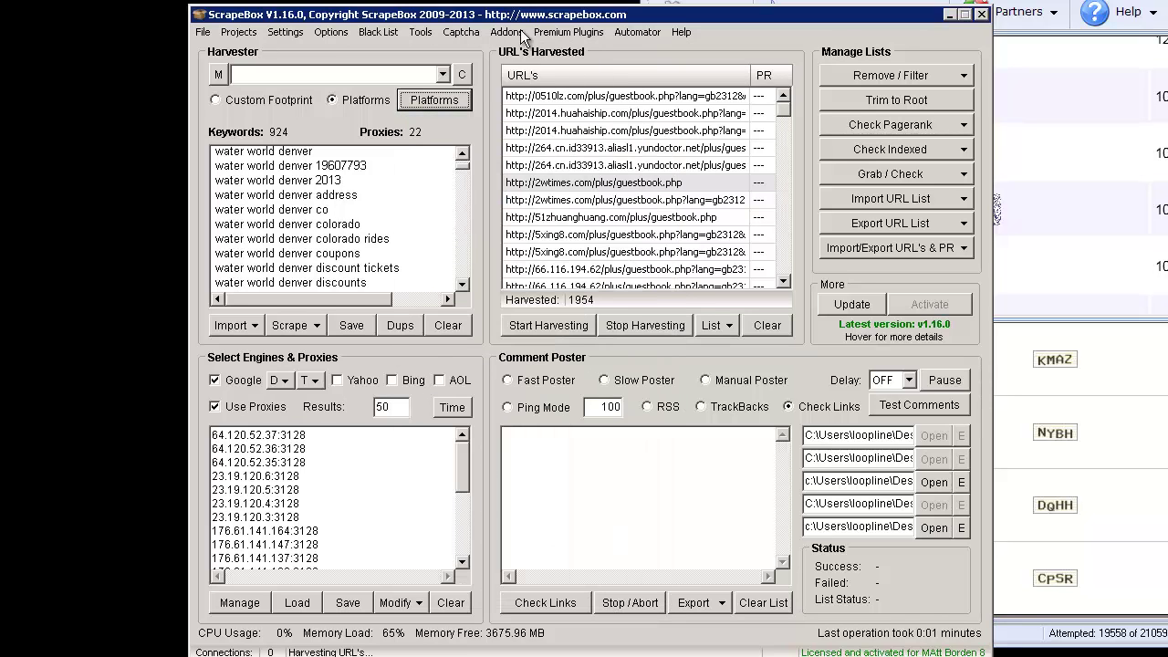
{"action": "left_click", "coordinate": [507, 33]}
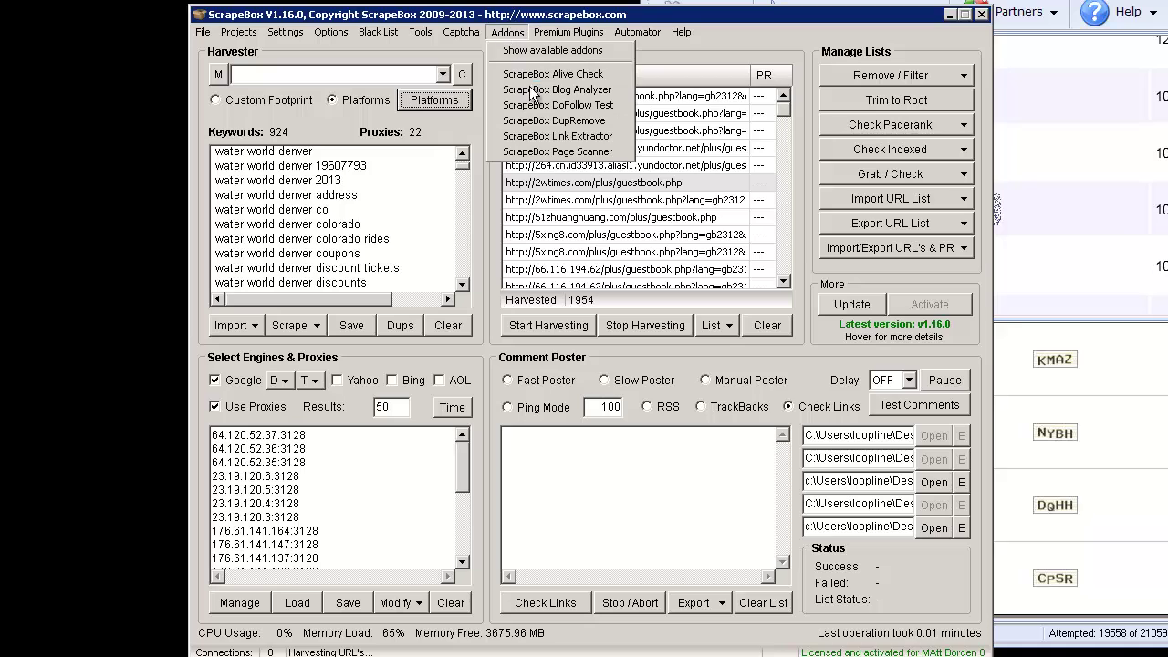
{"action": "left_click", "coordinate": [542, 153]}
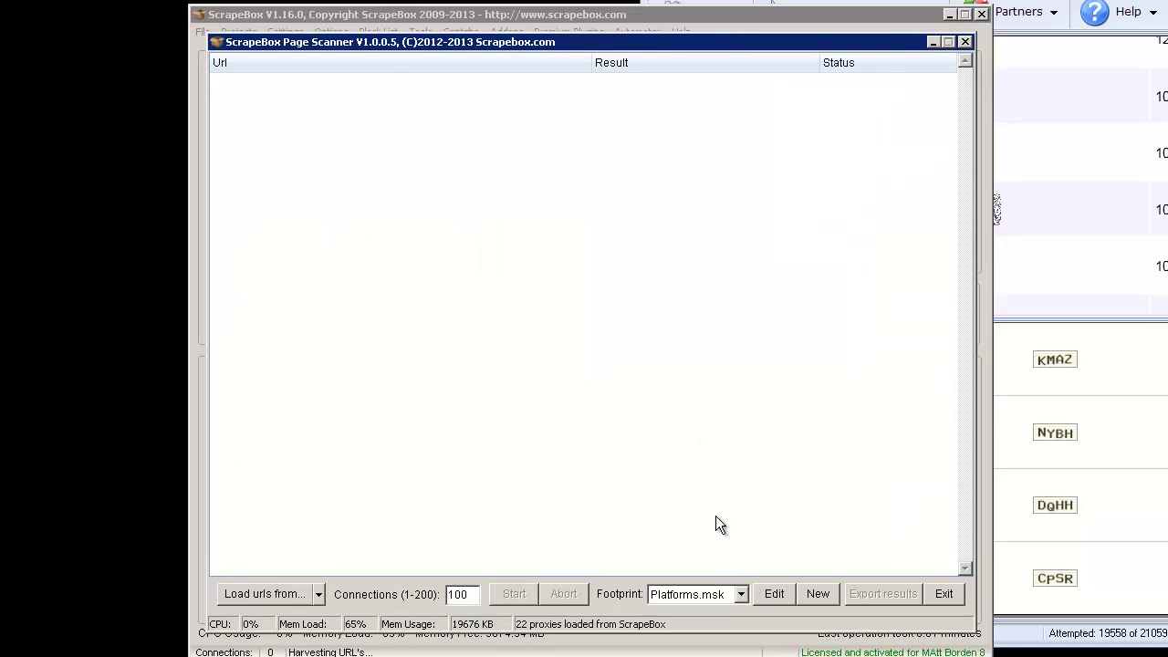
Keep Platforms.msk as the footprint file and open it in the footprint editor
{"action": "left_click", "coordinate": [690, 594]}
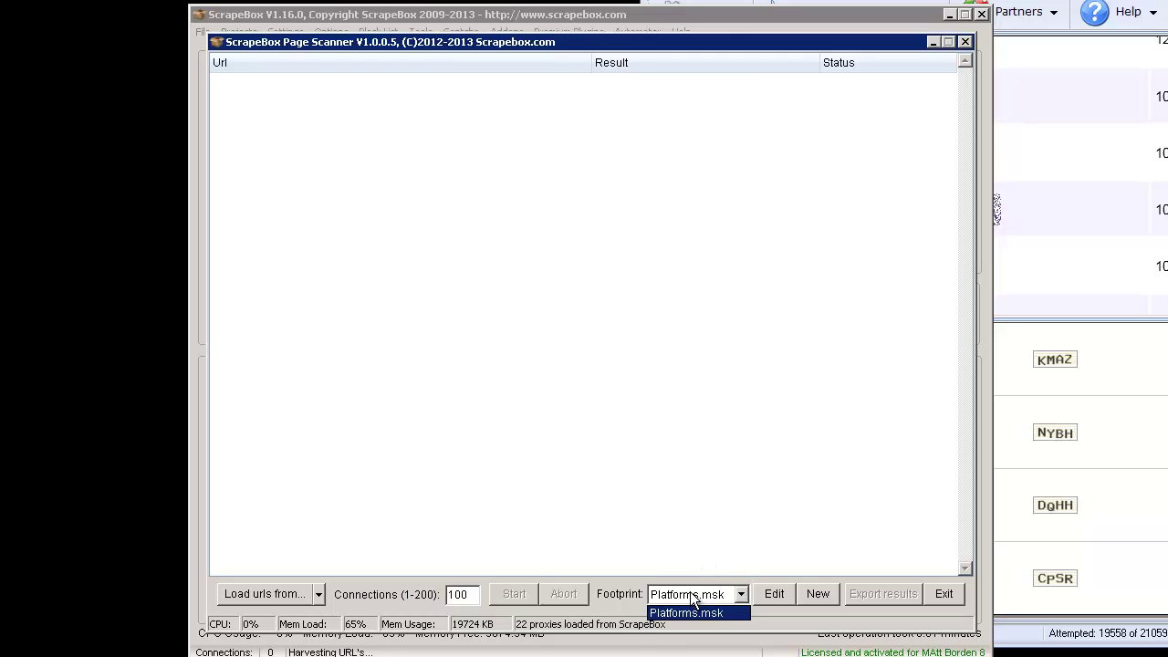
{"action": "left_click", "coordinate": [691, 612]}
{"action": "left_click", "coordinate": [774, 594]}
{"action": "left_click_drag", "start_coordinate": [441, 253], "coordinate": [467, 229]}
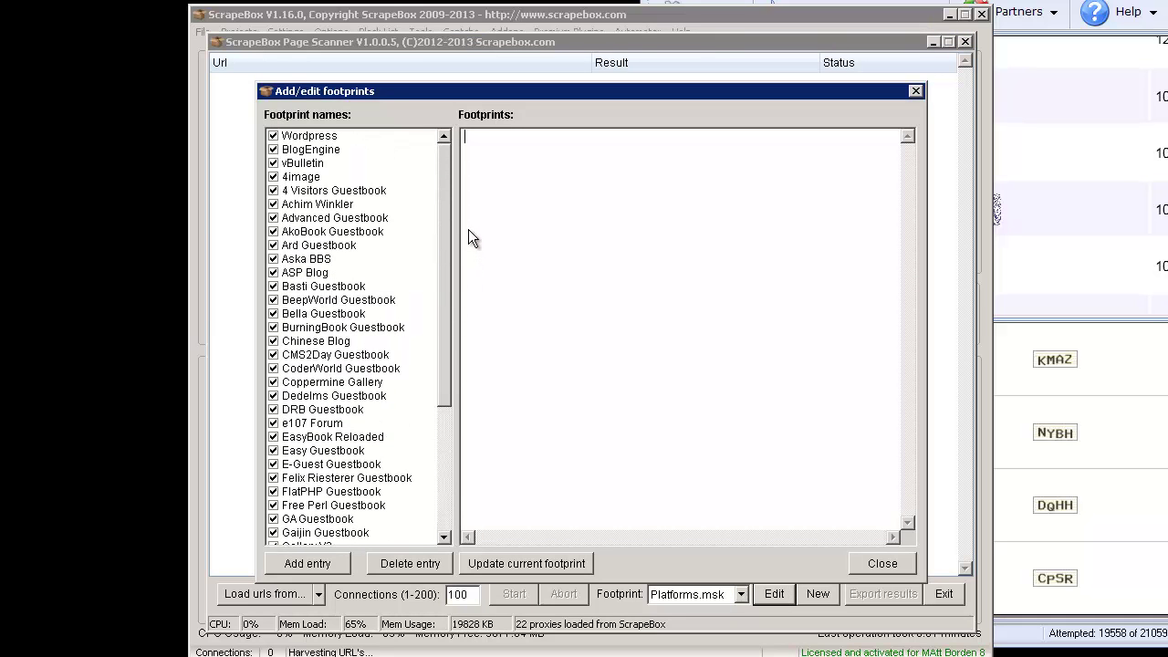
Close the Add/edit footprints dialog without making changes
{"action": "left_click", "coordinate": [881, 564]}
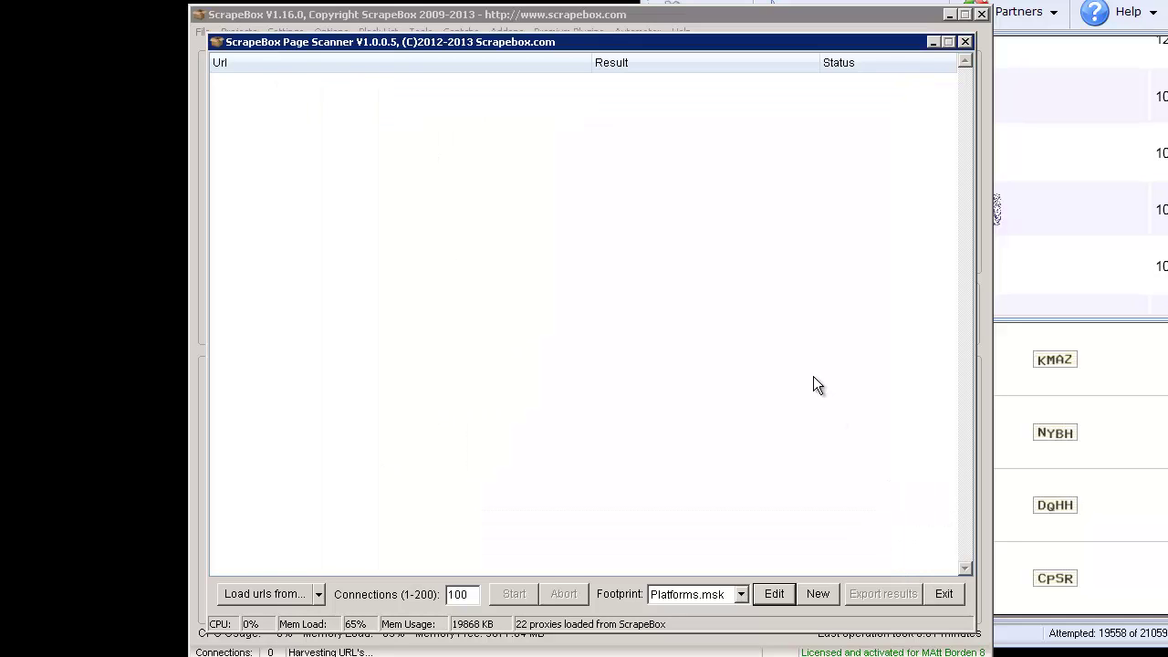